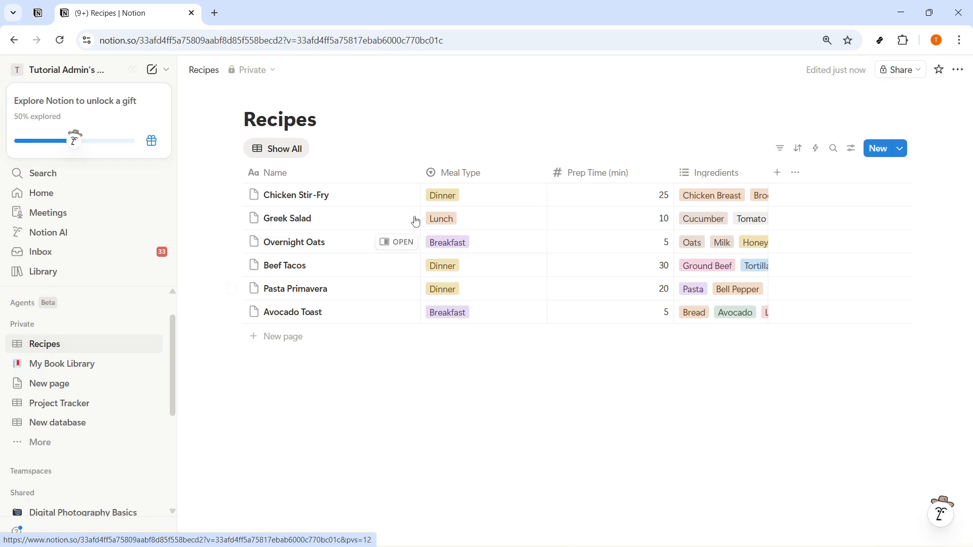
Step: Give the Recipes database the fork-and-knife-with-plate emoji as its icon and widen its Ingredients column to fit the ingredient tags
click(307, 119)
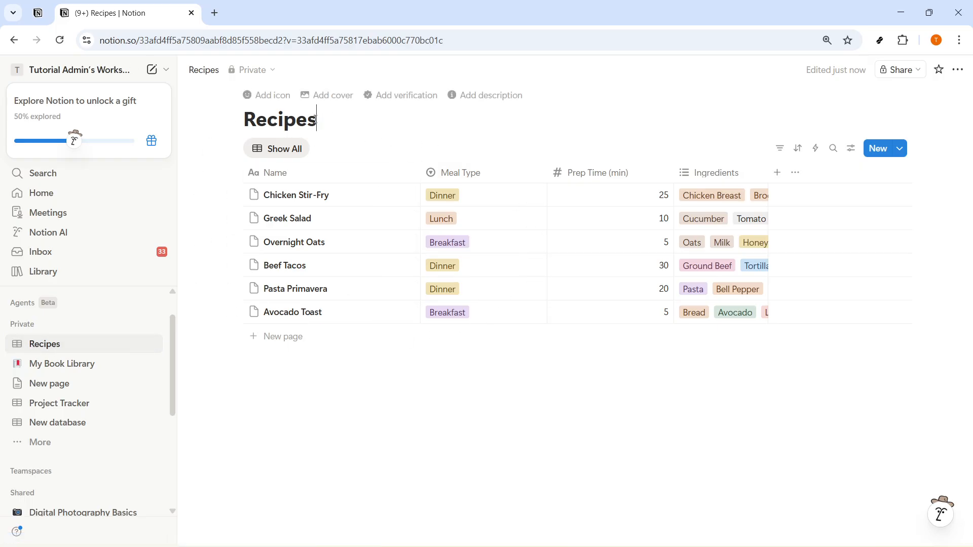
click(264, 95)
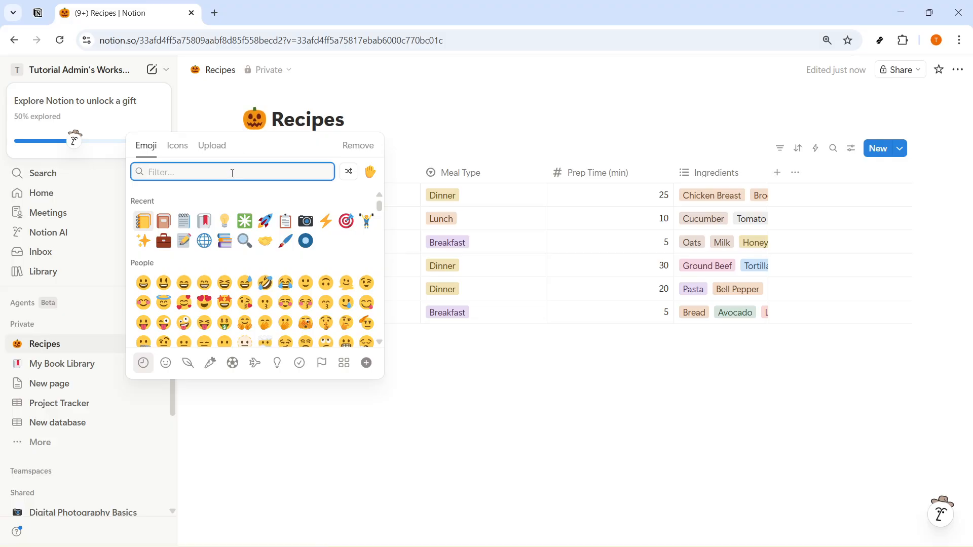
text(meal)
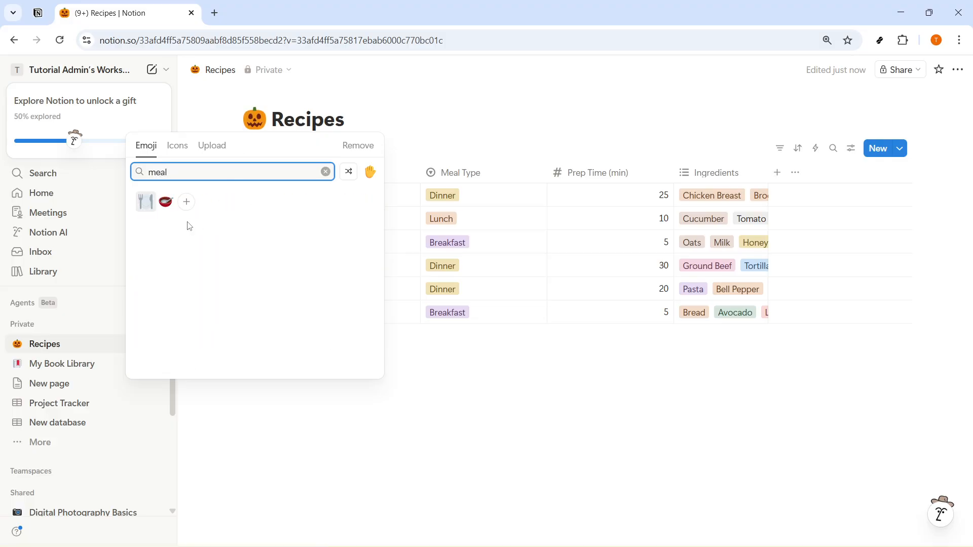
click(145, 202)
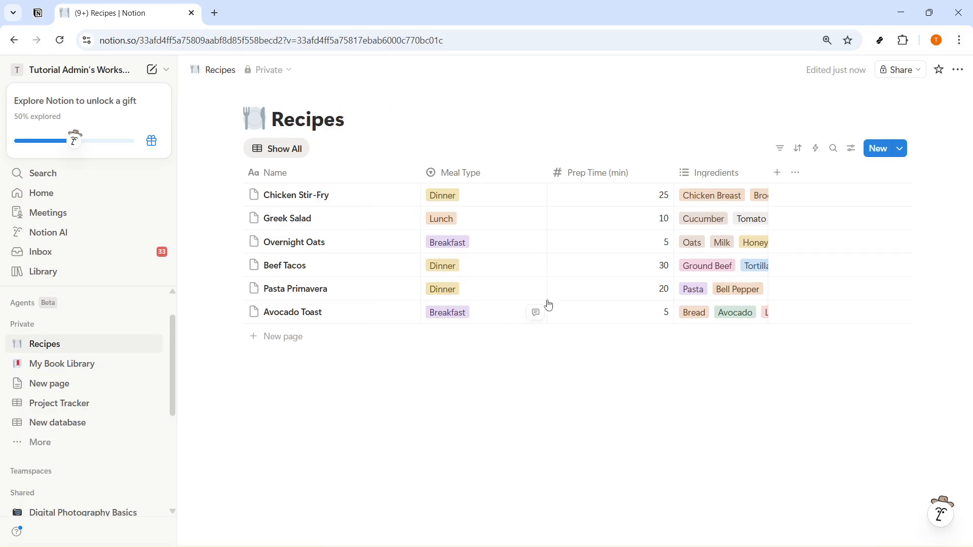
drag(769, 173, 962, 184)
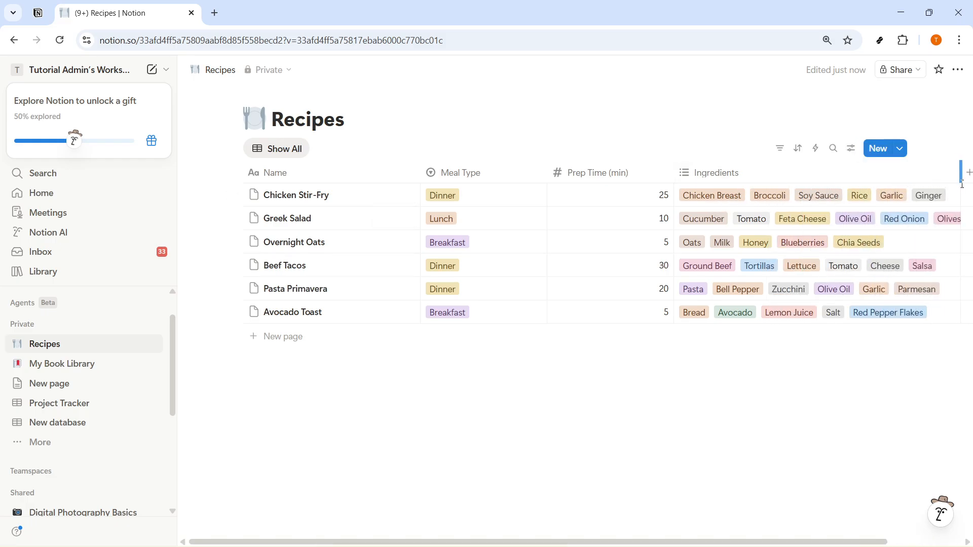
scroll(546, 535, right, 2)
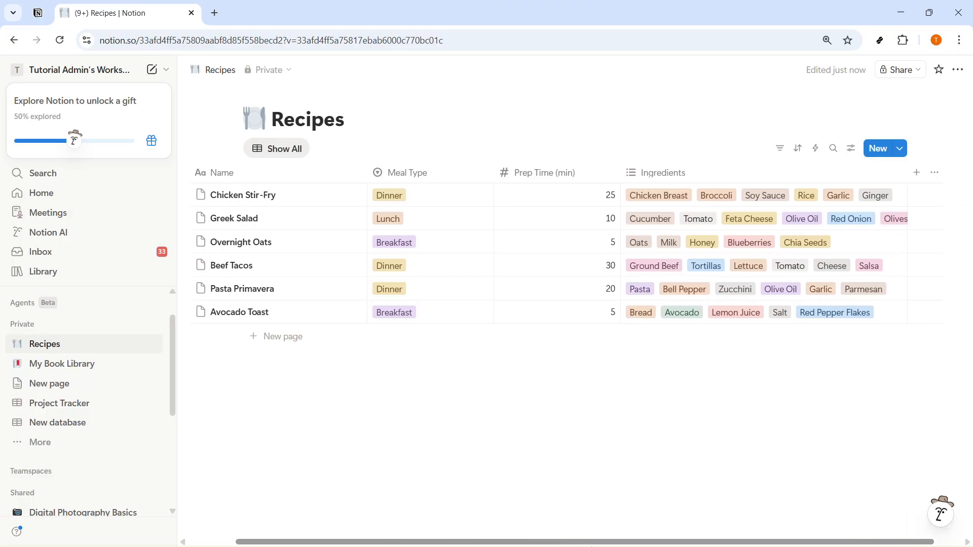
Step: Add a new page titled MEAL PLANNER to the Recipes database and begin its empty body
click(870, 152)
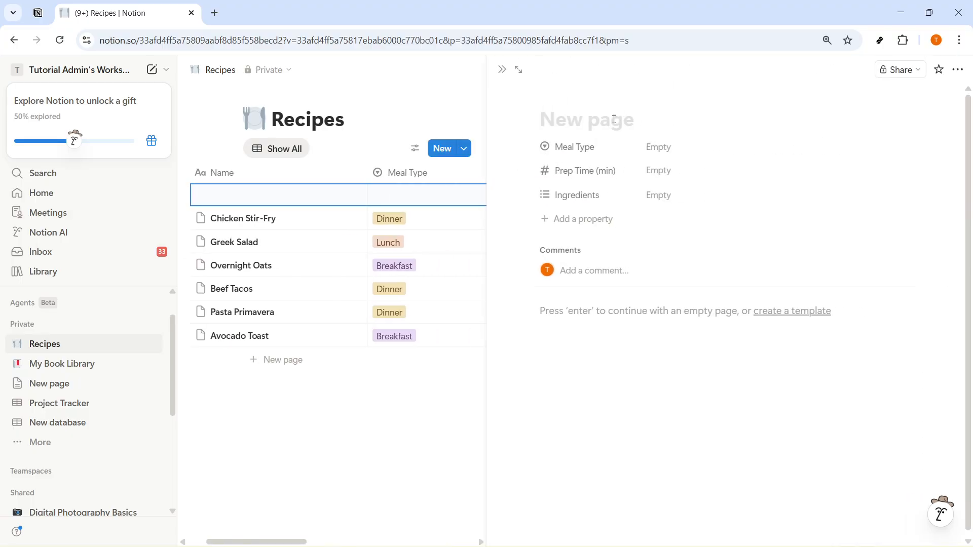
text(MEAL P)
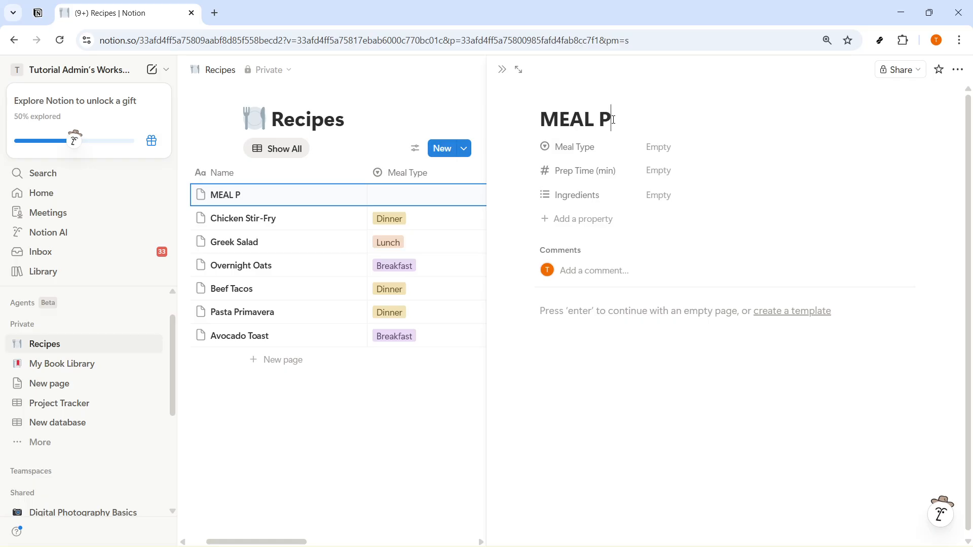
text(LANNER)
key(Return)
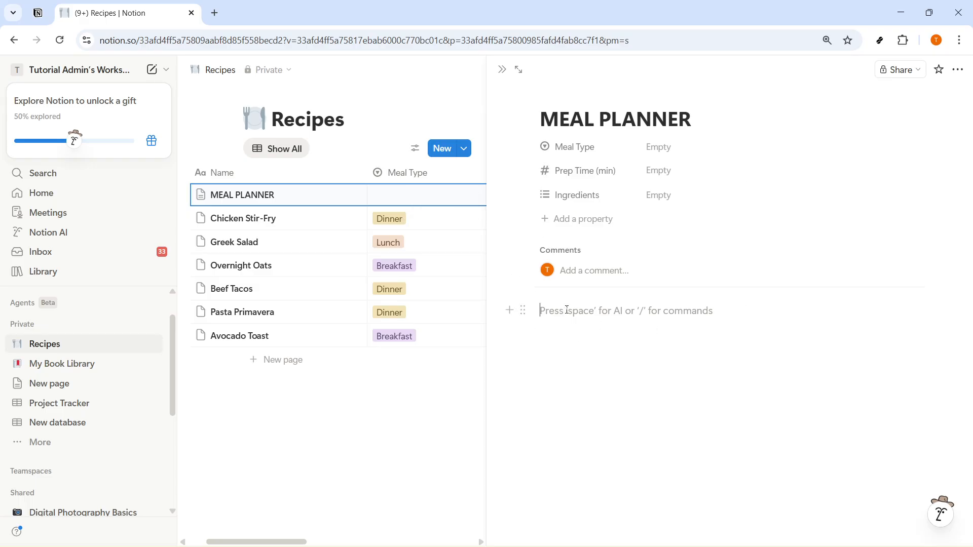
Step: Insert a linked database view in the MEAL PLANNER page body, using the existing Recipes data source
text(/LINKED)
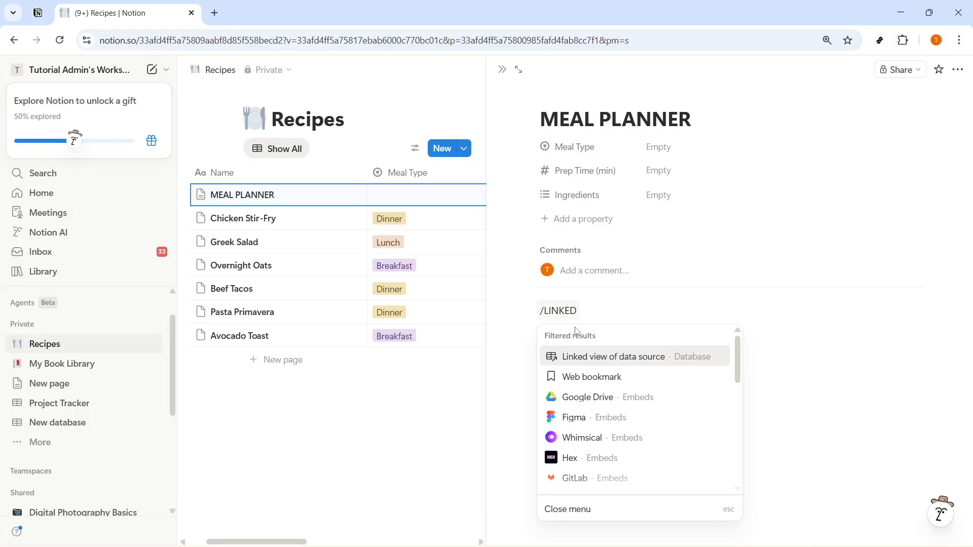
click(583, 358)
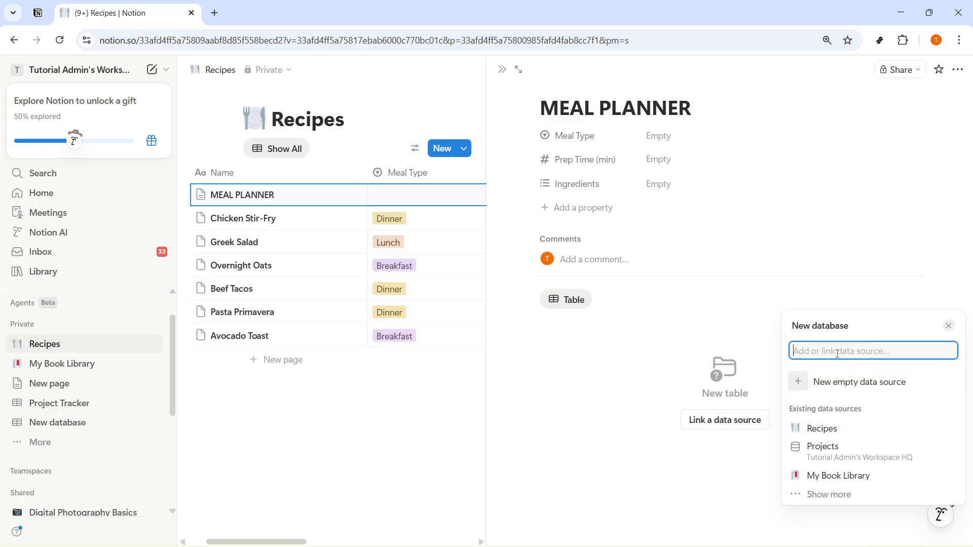
text(RECIPES)
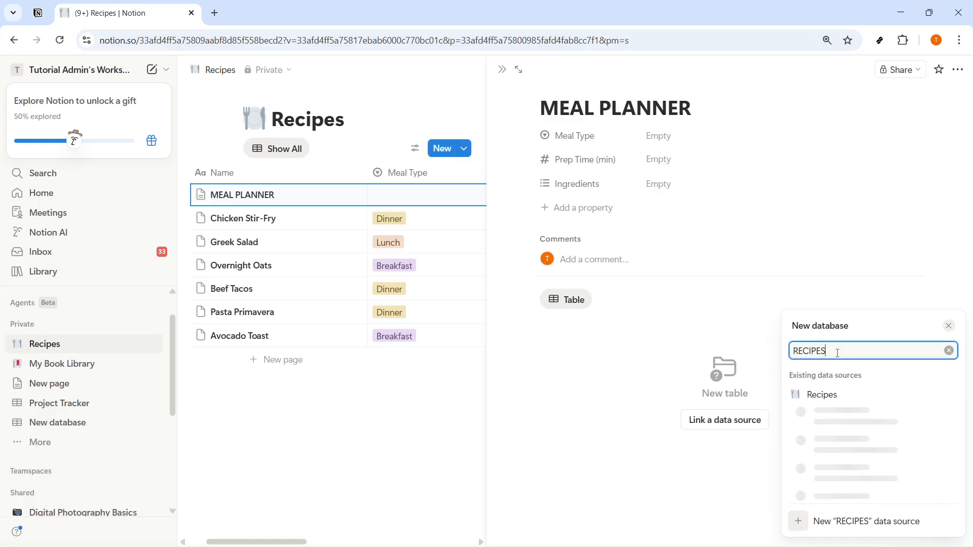
click(825, 399)
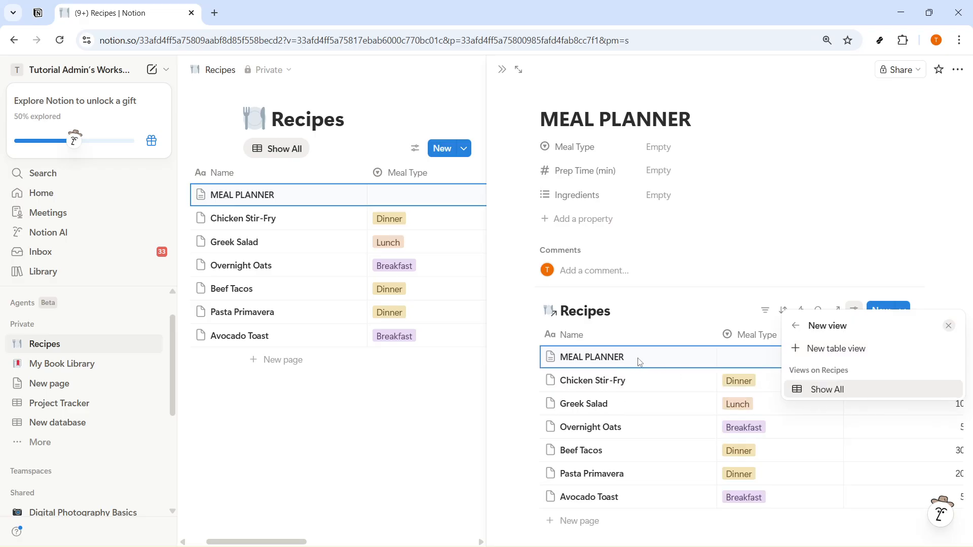
key(Return)
key(Escape)
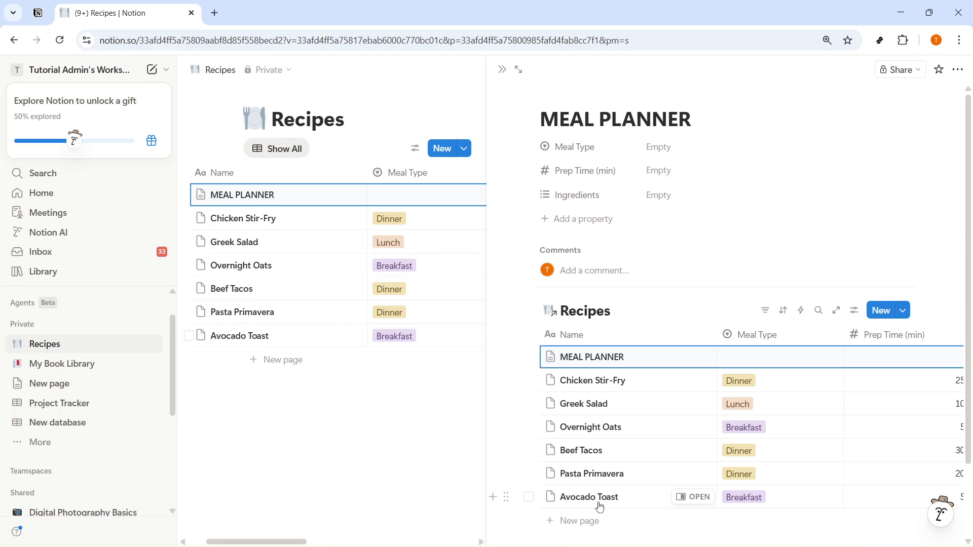
Step: Insert an inline database below the linked Recipes table and title it WEEKLY PLAN
scroll(599, 507, down, 3)
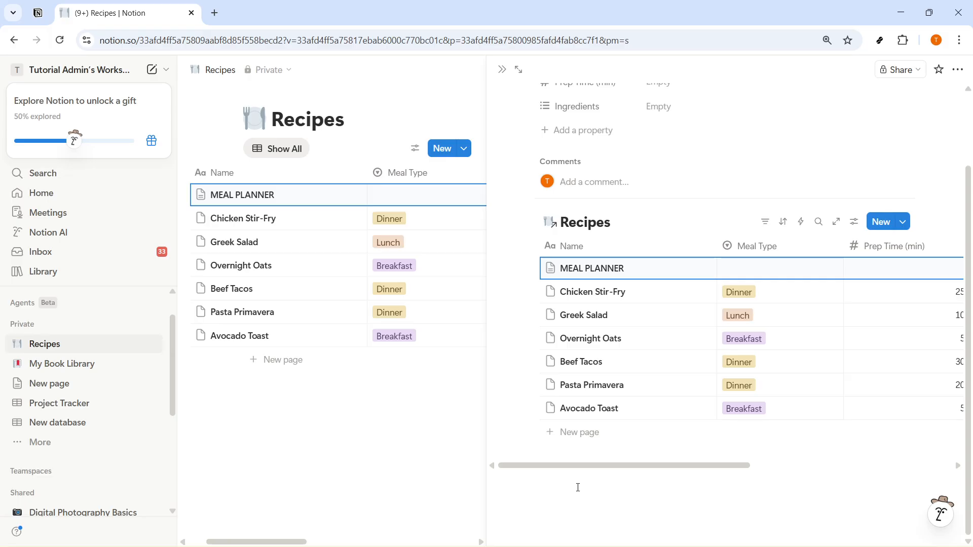
click(578, 487)
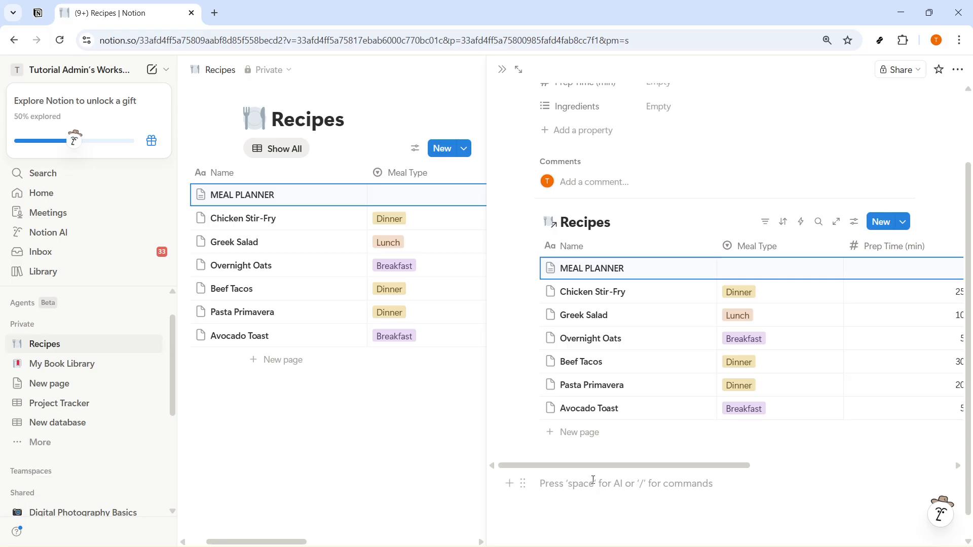
text(/DATABASE)
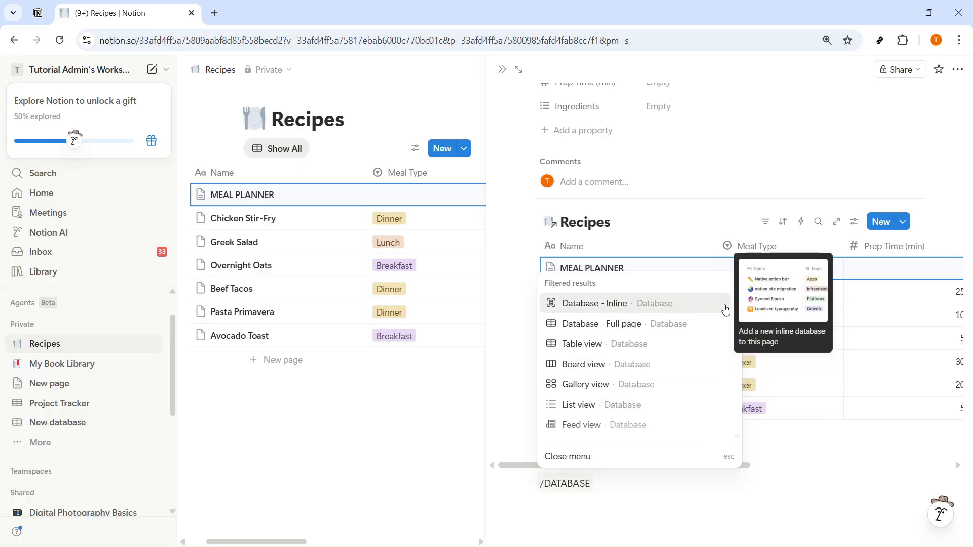
click(664, 308)
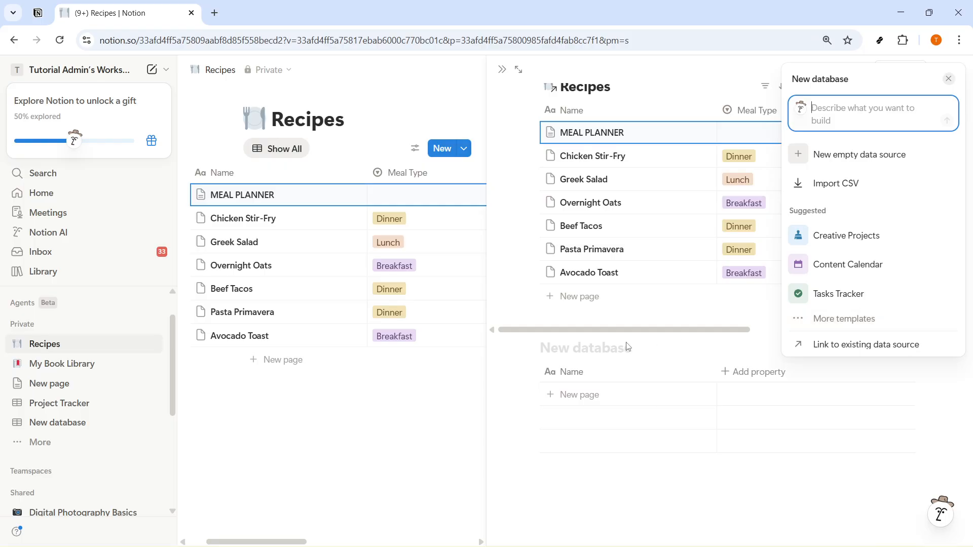
click(566, 348)
text(WEE)
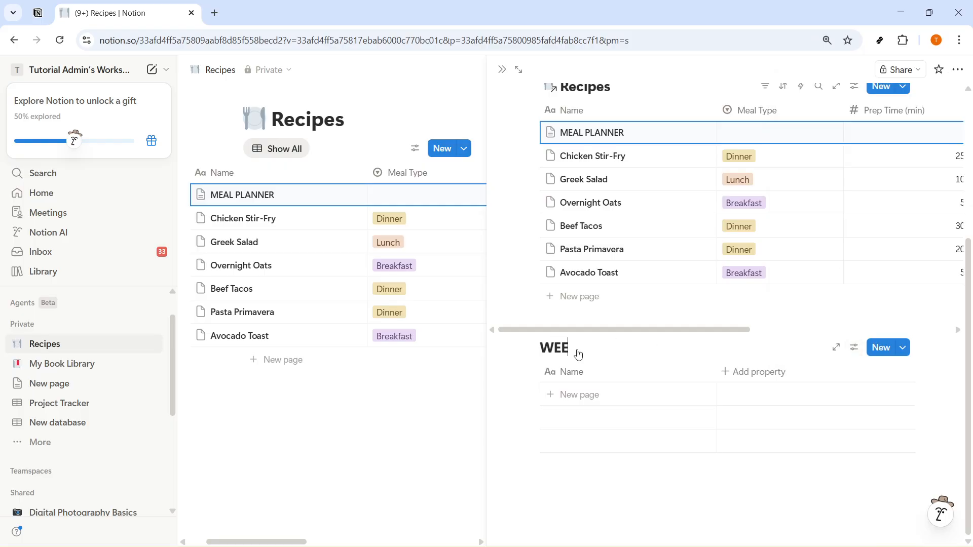
text(KLY PLA)
key(BackSpace)
text(AN)
Step: Rename the Name property of the WEEKLY PLAN database to DAY
click(572, 372)
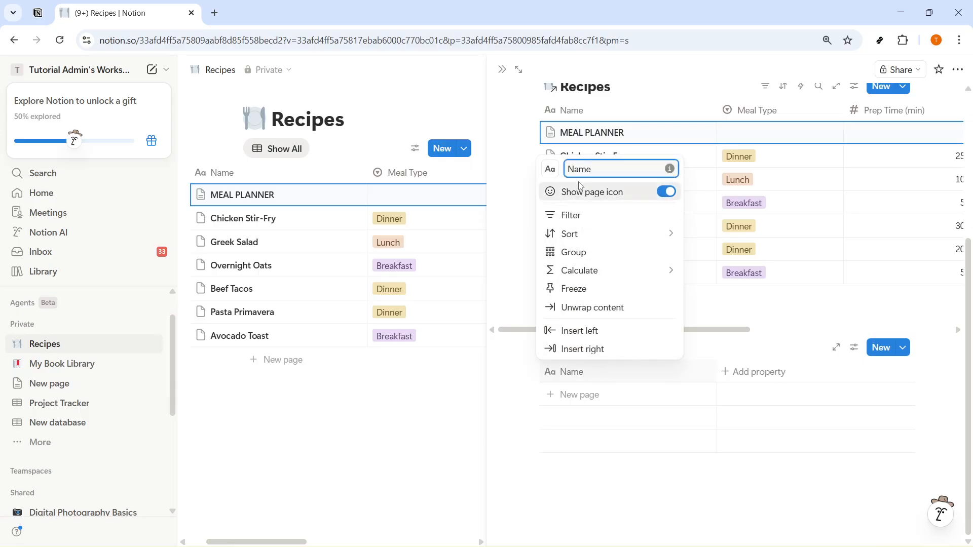
drag(592, 169, 563, 174)
text(DAY)
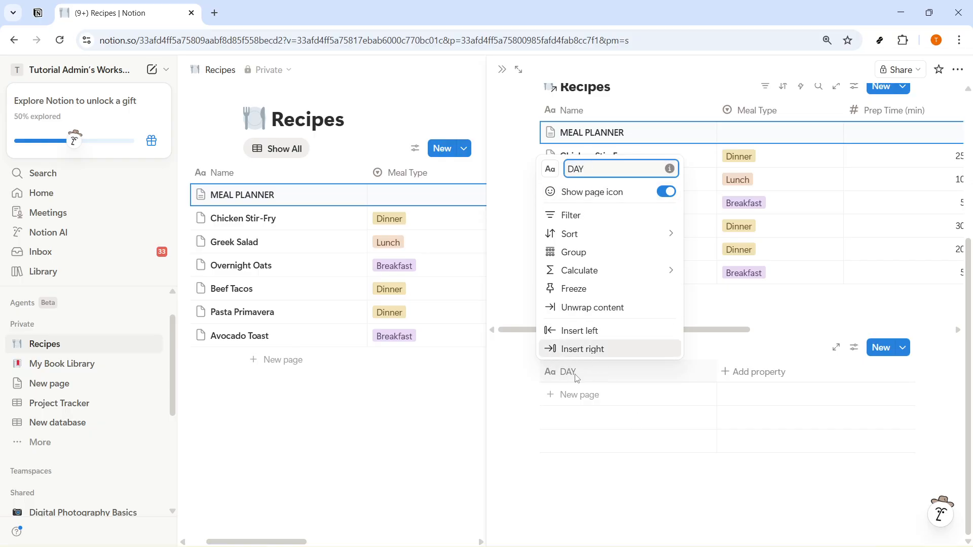
click(635, 492)
Step: Add a Date-type property to the WEEKLY PLAN database and name it DATE
click(767, 375)
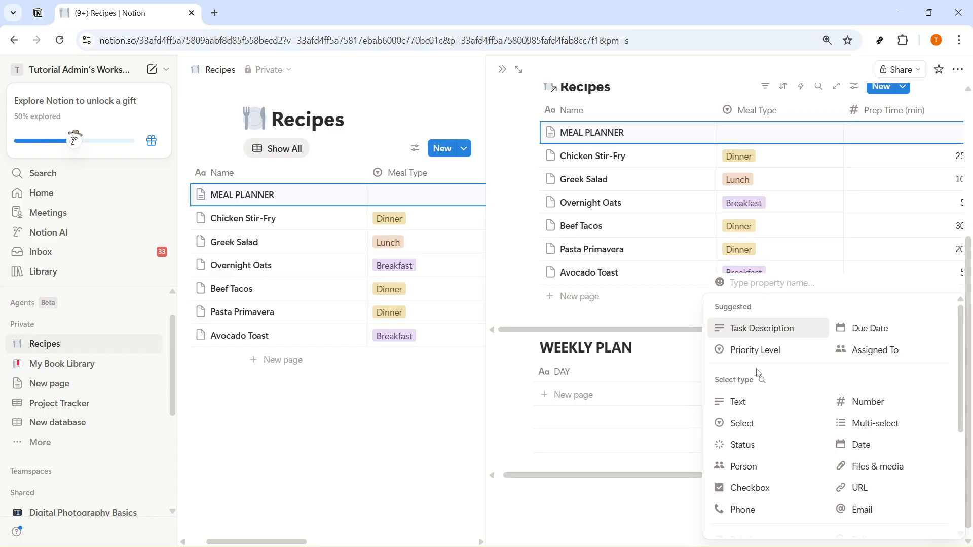
click(841, 445)
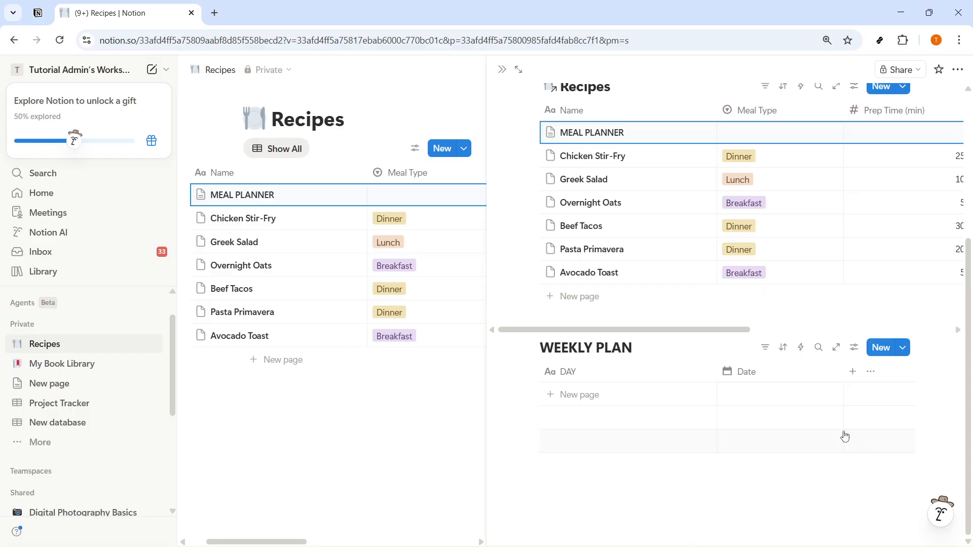
click(763, 372)
double_click(750, 95)
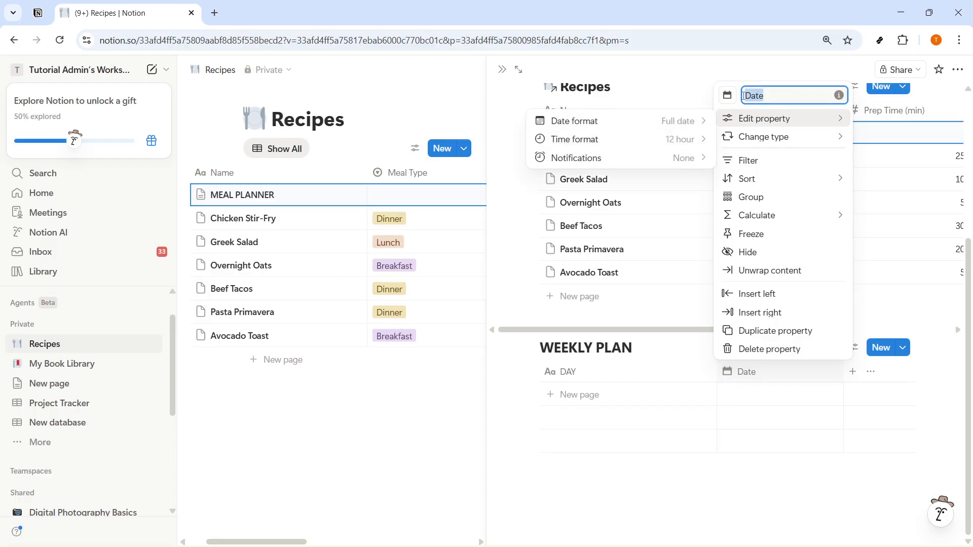
text(DATE)
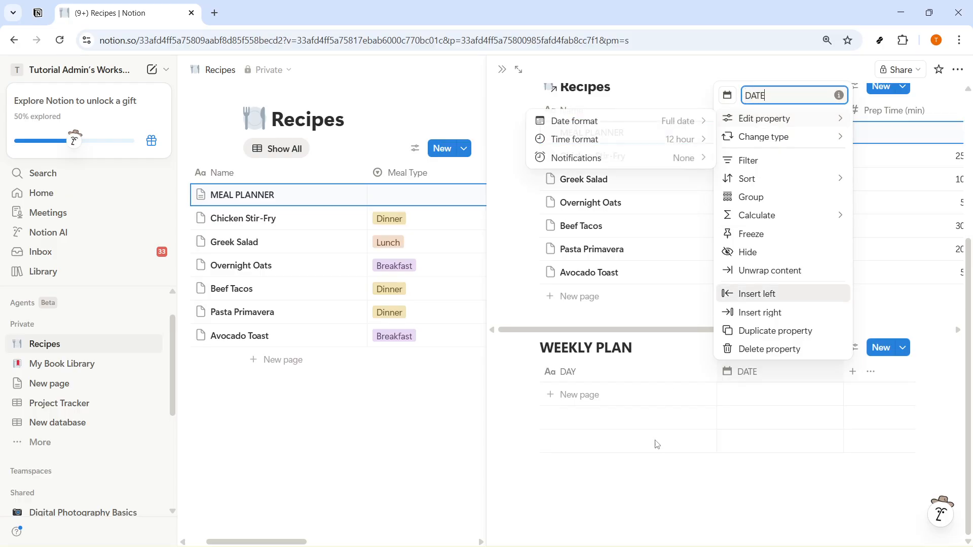
click(656, 498)
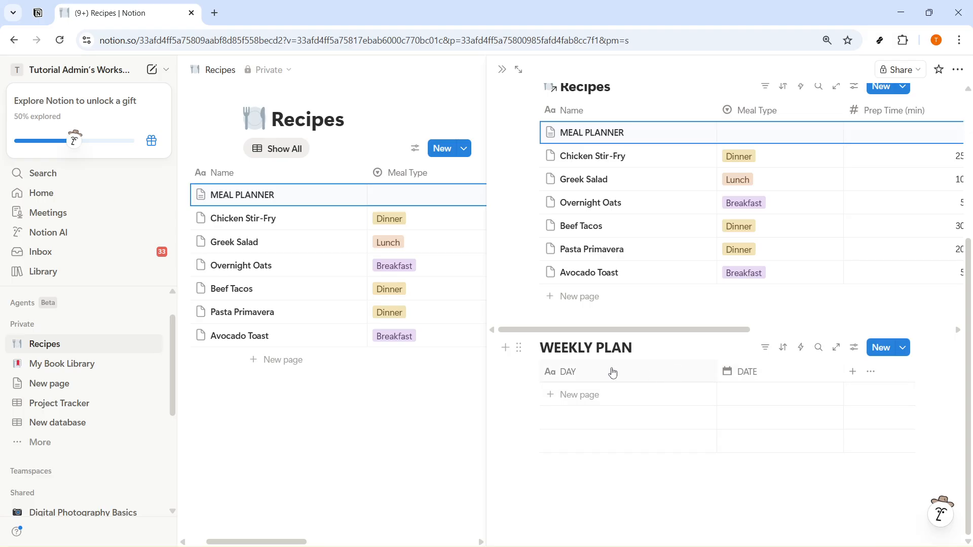
Step: Add a relation property to WEEKLY PLAN that links to the Recipes database, with no limit and two-way relation off
click(854, 376)
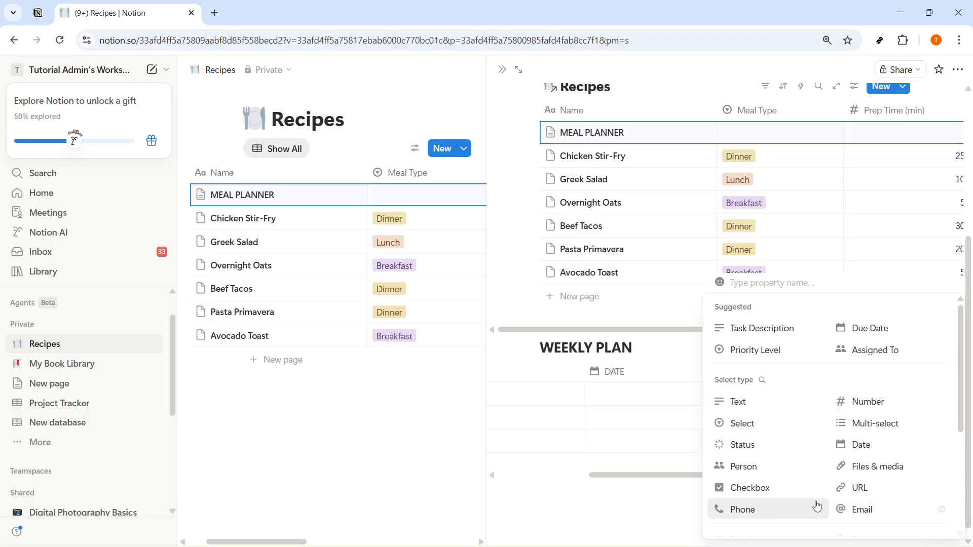
scroll(818, 505, down, 4)
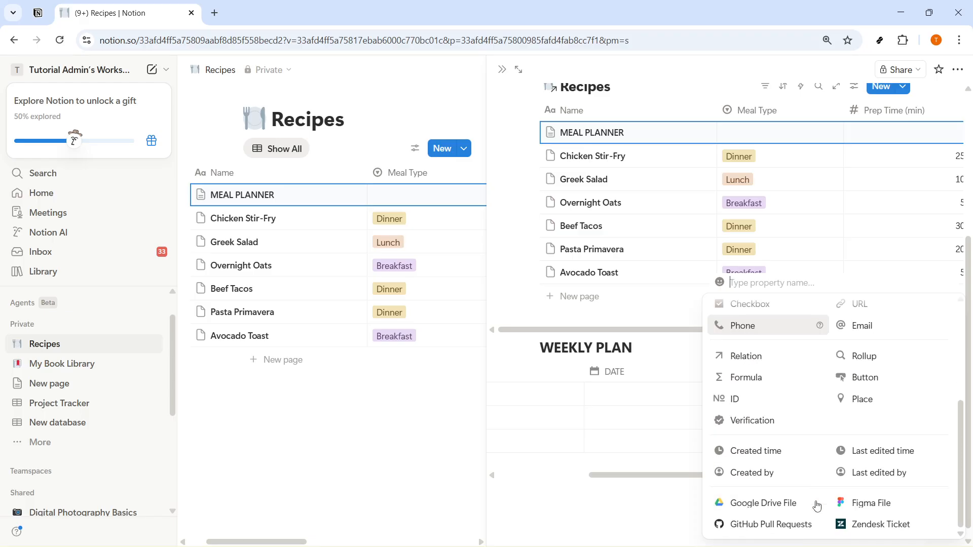
click(745, 356)
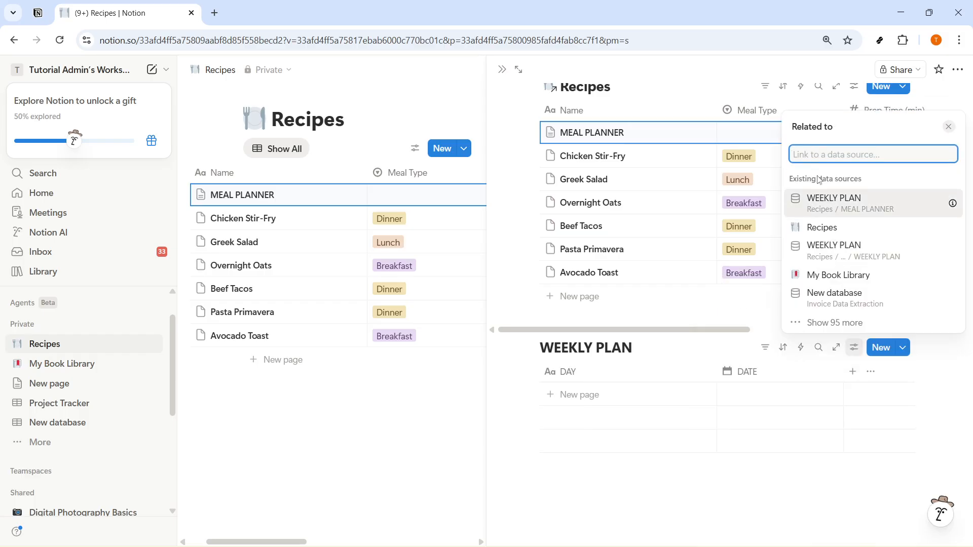
click(816, 228)
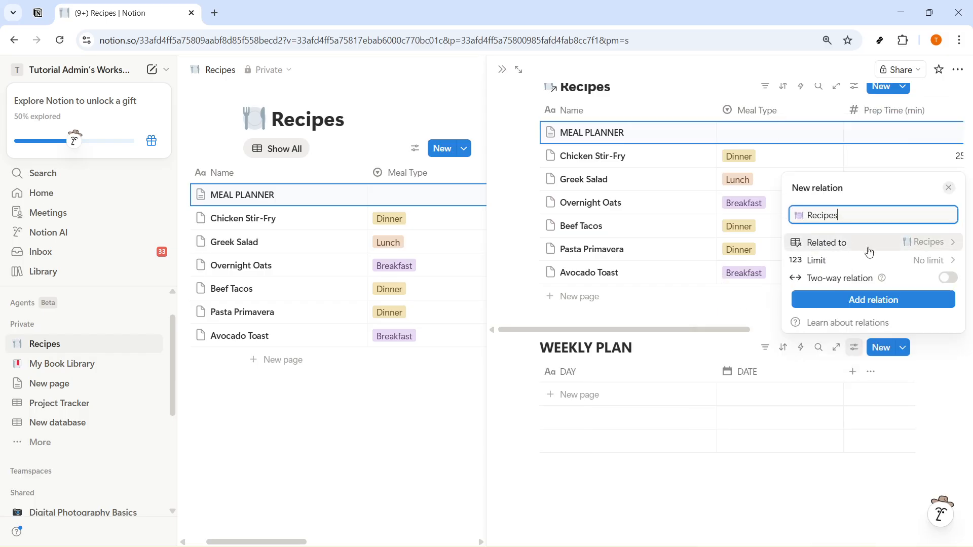
click(867, 300)
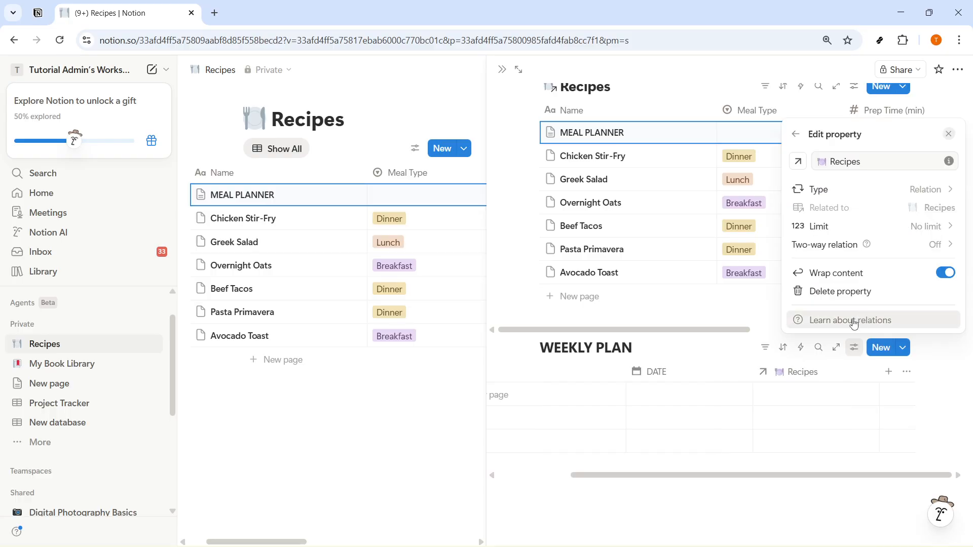
Step: Rename the relation property in WEEKLY PLAN to RECIPES
click(813, 376)
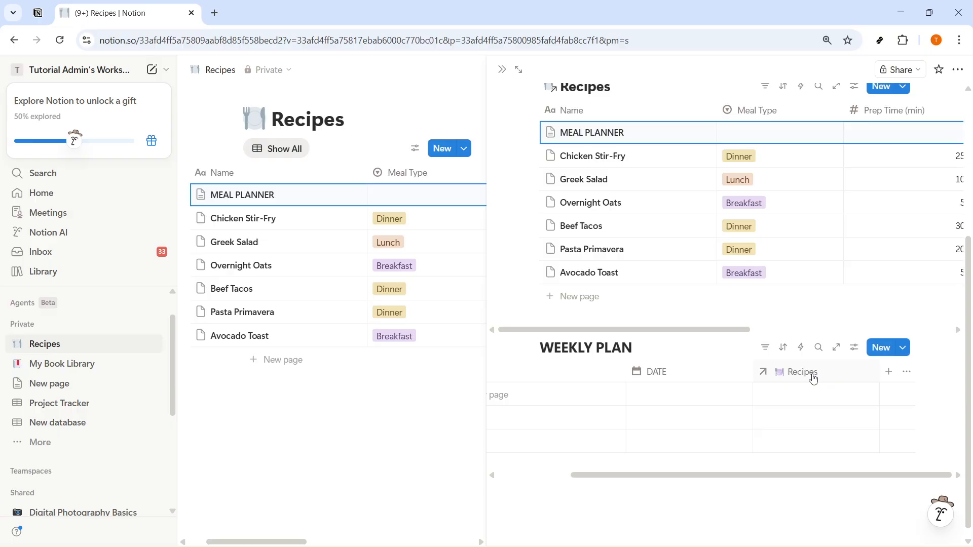
click(813, 376)
key(ctrl+a)
text(R)
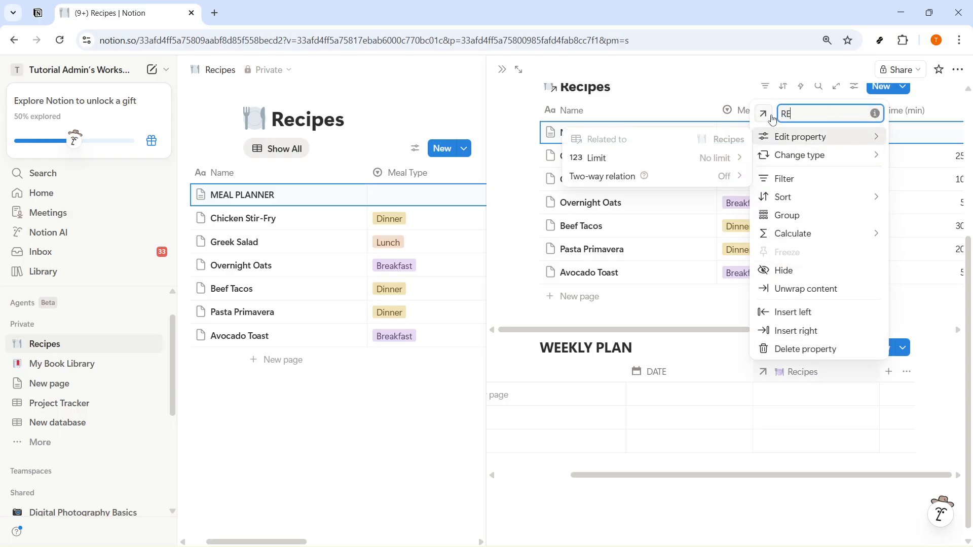
click(759, 505)
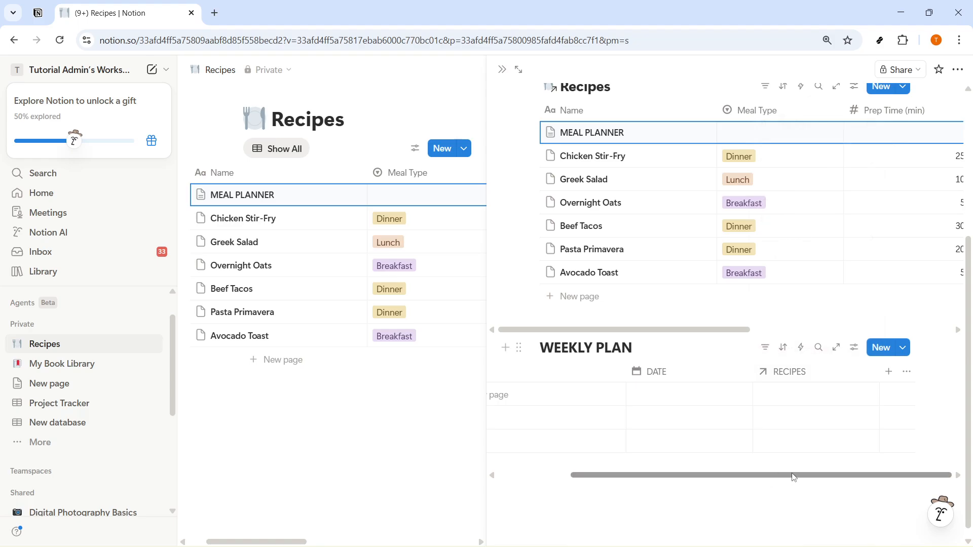
Step: Add a Rollup-type property to the WEEKLY PLAN database and name it GROCERY ITEMS
click(889, 372)
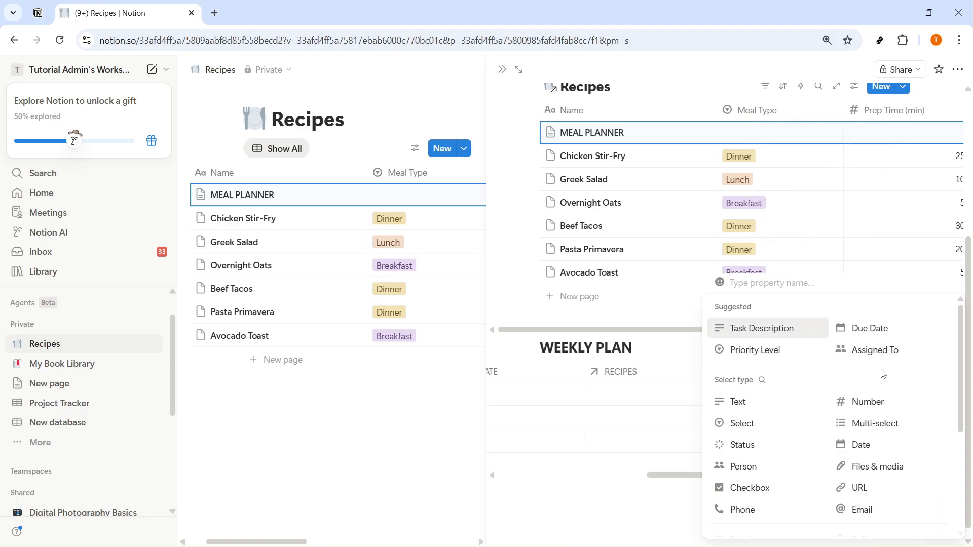
scroll(883, 374, down, 4)
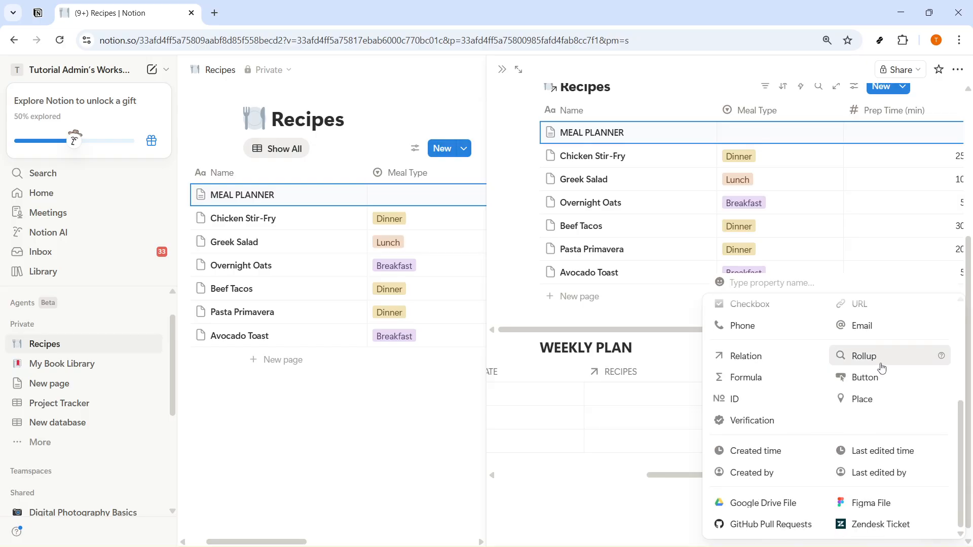
click(883, 359)
click(817, 375)
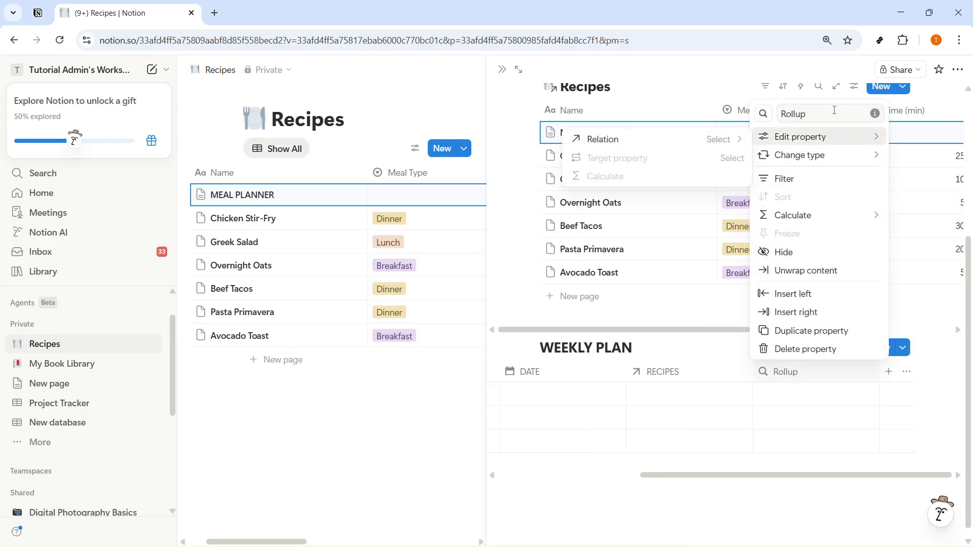
double_click(781, 117)
text(GROCERY ITEMS)
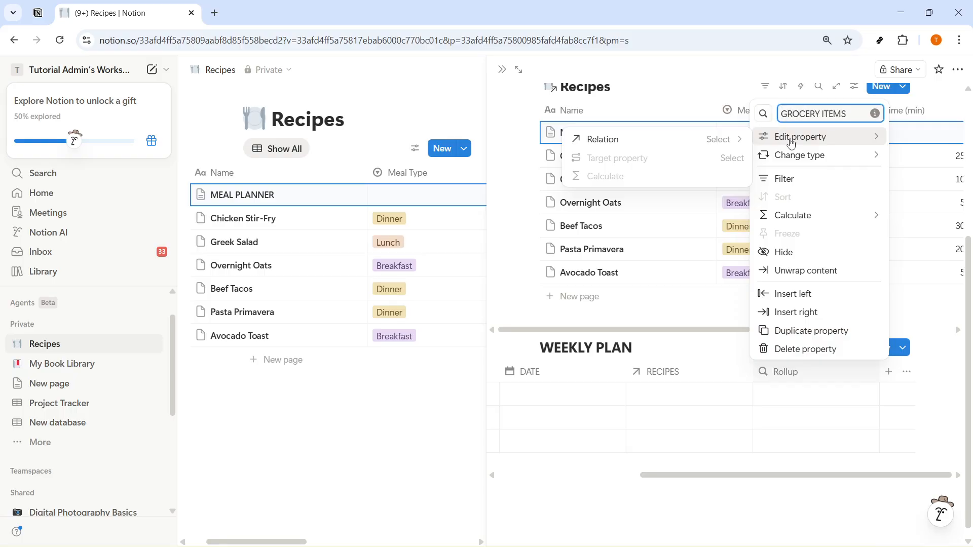
Step: Configure the GROCERY ITEMS rollup to use the RECIPES relation with Ingredients as its target property
click(634, 139)
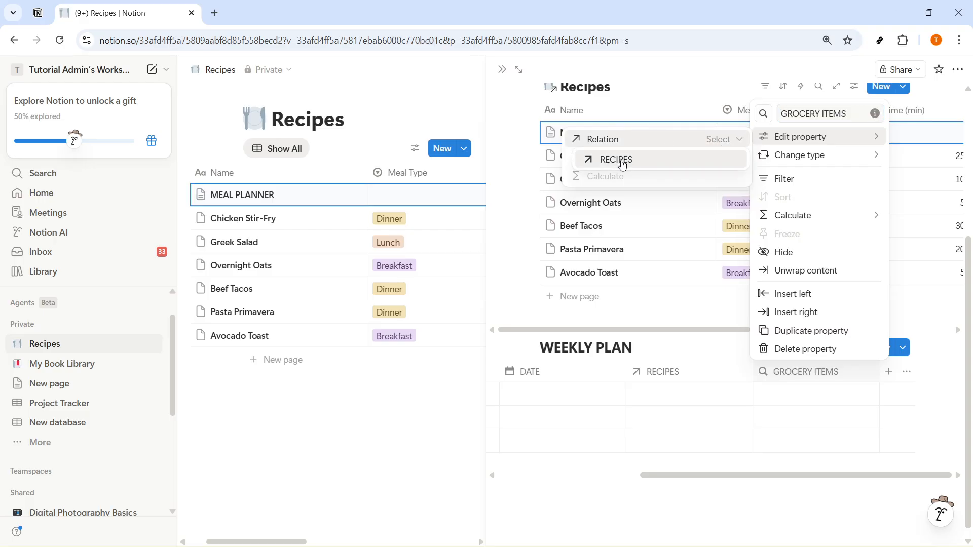
click(616, 161)
click(716, 158)
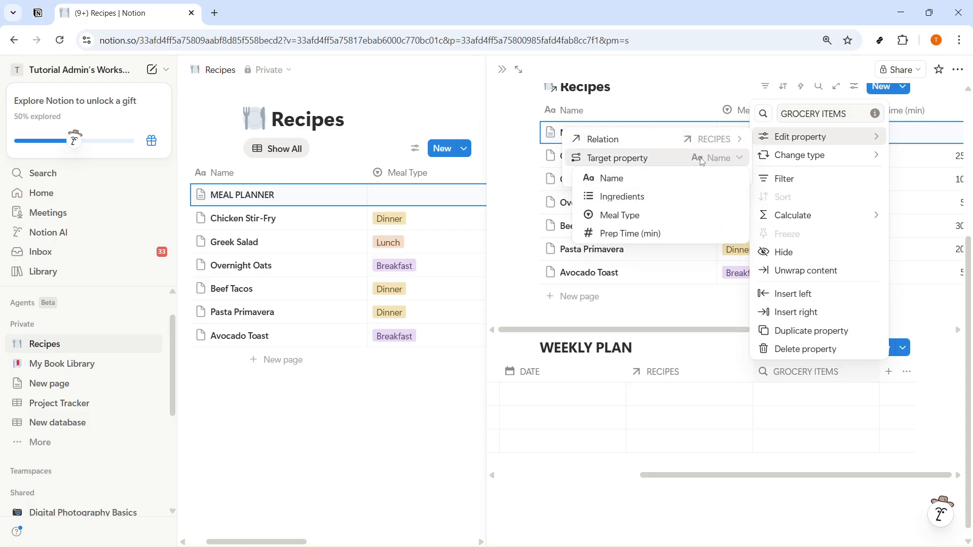
click(692, 196)
click(683, 511)
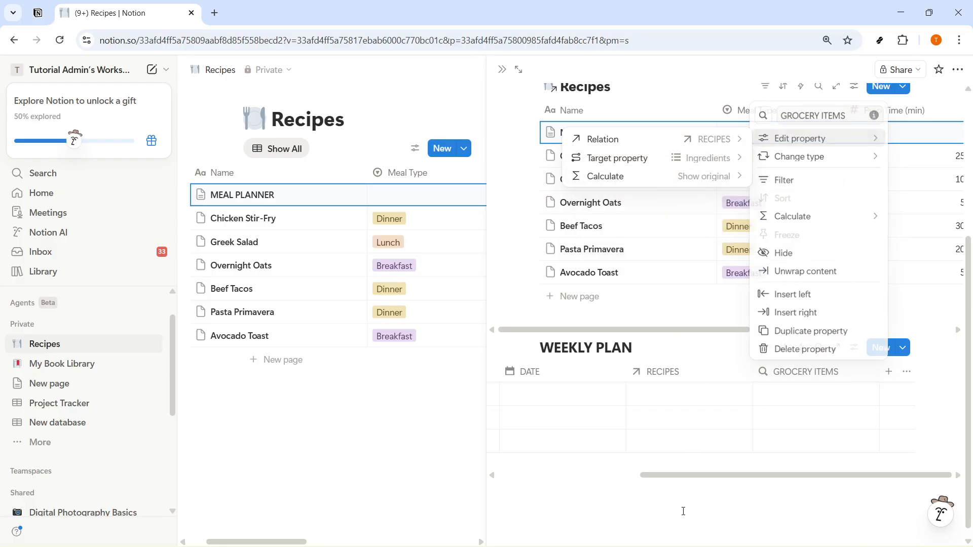
Step: Add a new page named MONDAY to the WEEKLY PLAN table
drag(687, 478, 540, 480)
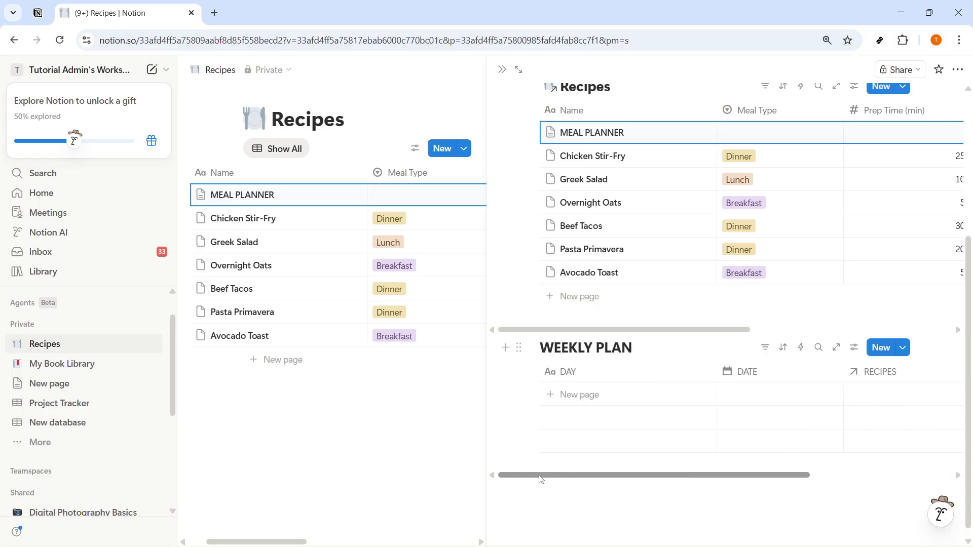
scroll(658, 256, up, 5)
scroll(601, 324, down, 5)
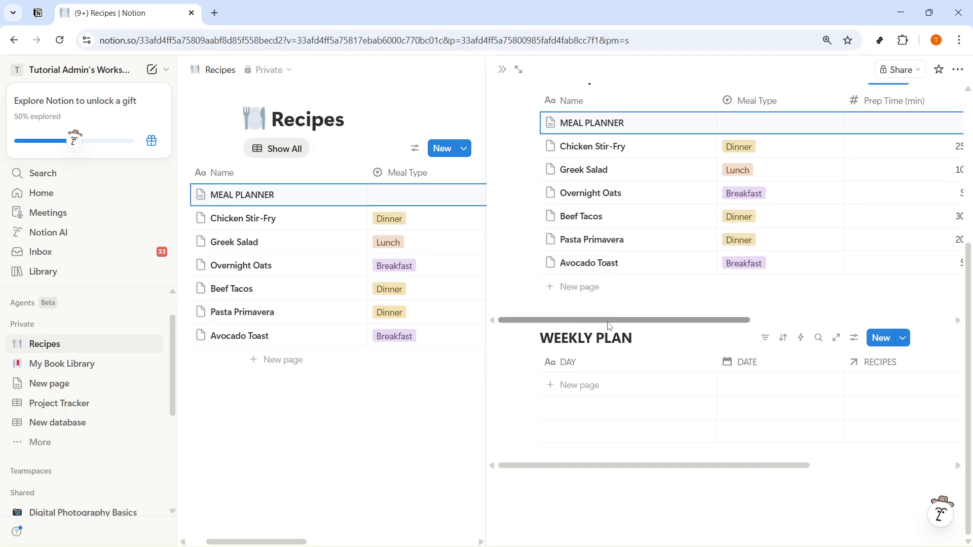
click(587, 369)
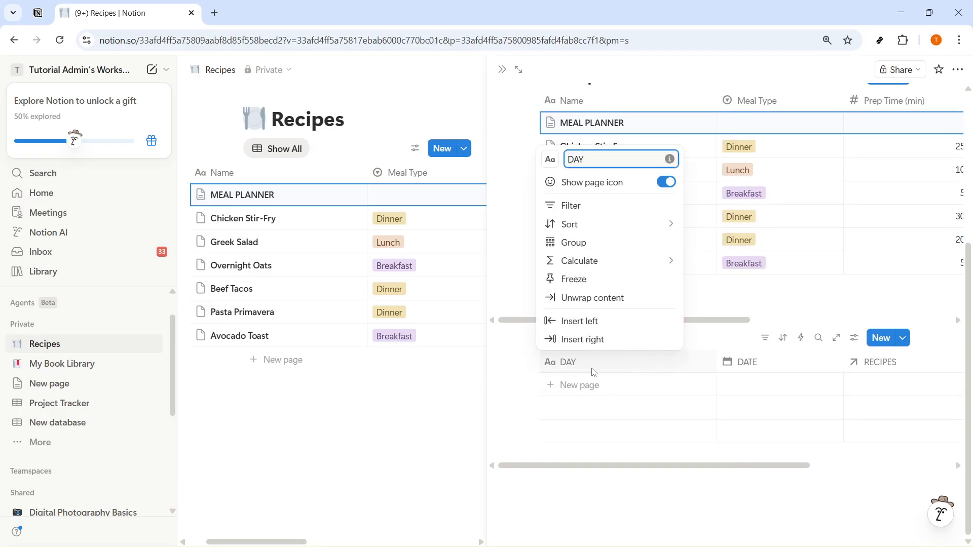
click(588, 386)
click(584, 388)
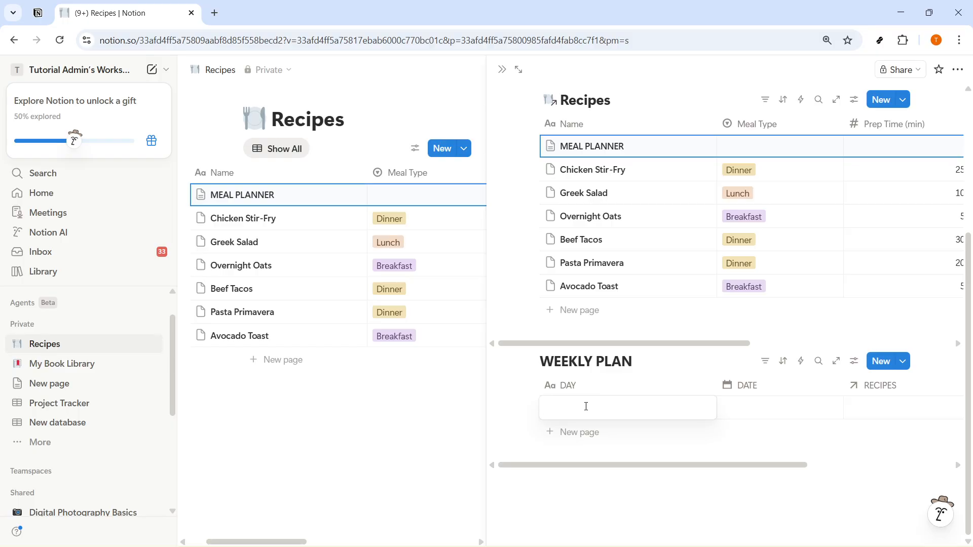
text(MONDAY)
key(Return)
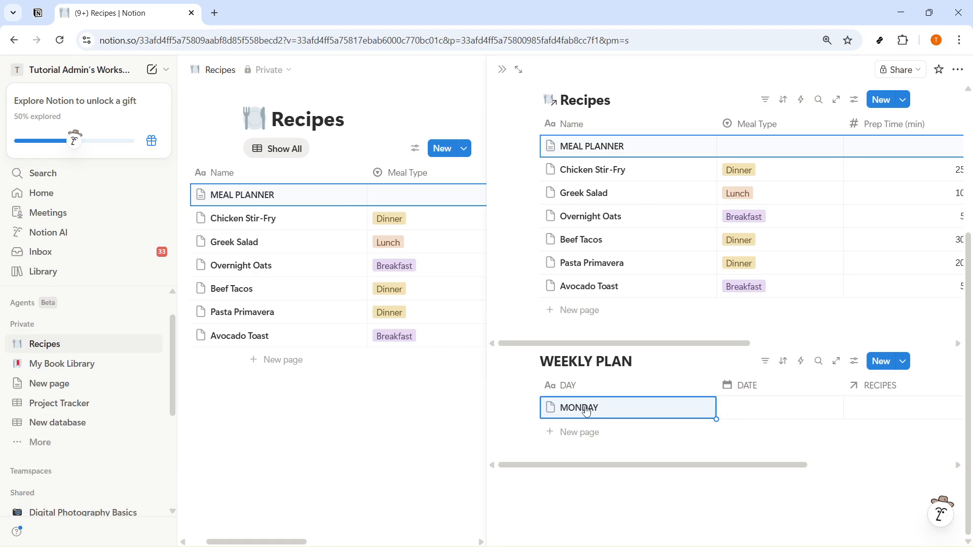
Step: Set the MONDAY entry's DATE to April 6, 2026
click(747, 417)
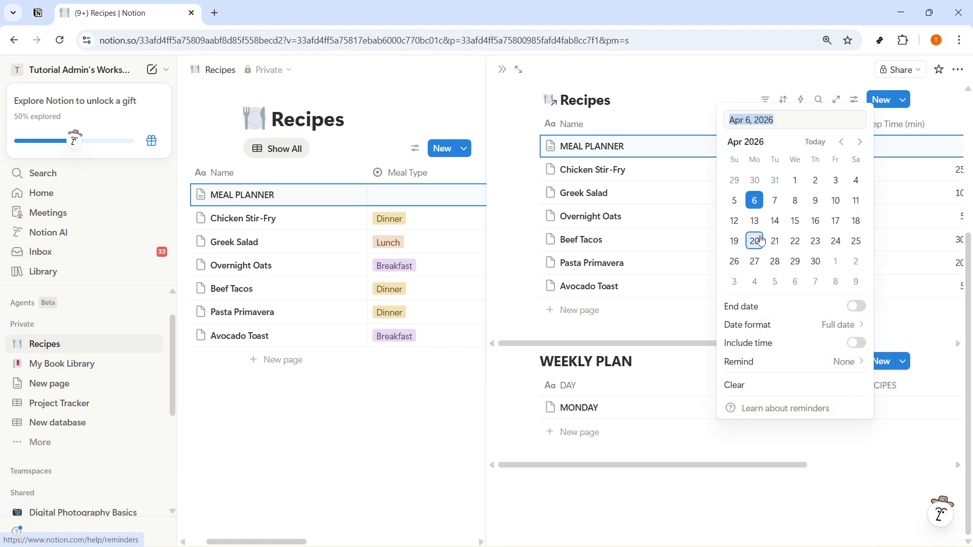
click(756, 203)
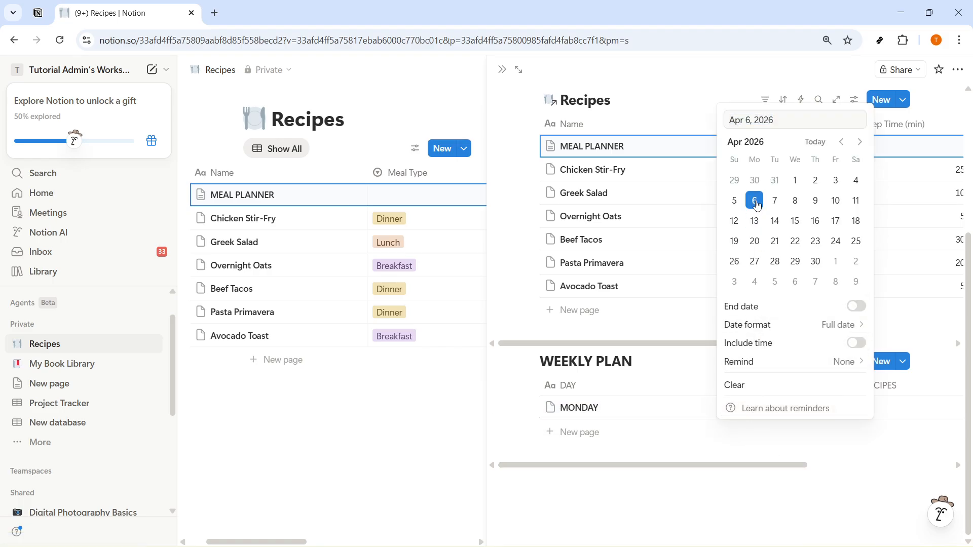
click(607, 417)
Step: Link the Chicken Stir-Fry recipe in the MONDAY entry's RECIPES relation
drag(729, 465, 801, 469)
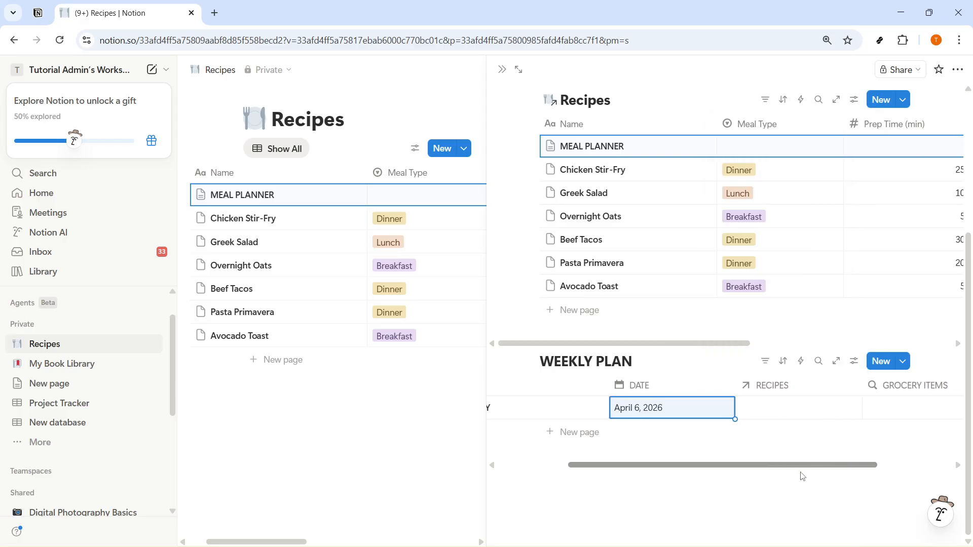
click(774, 411)
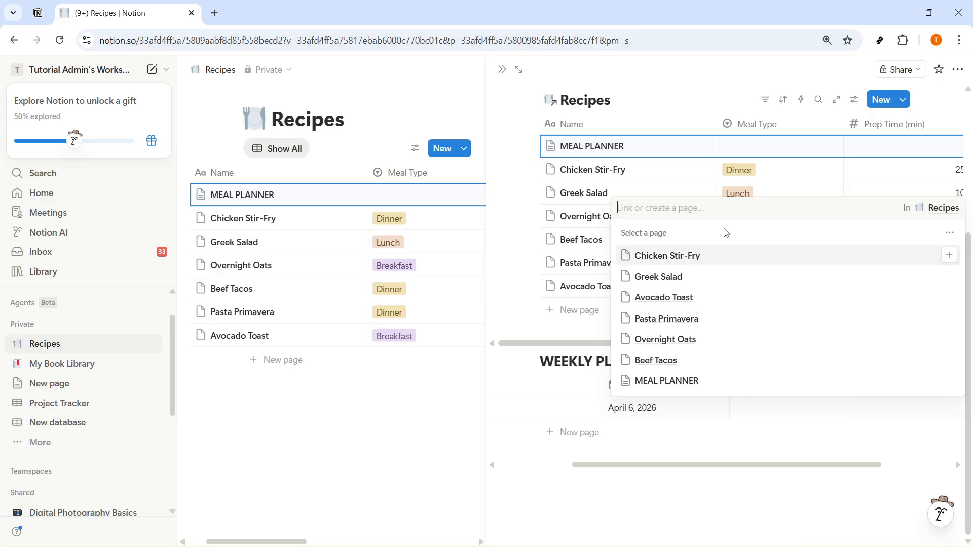
click(664, 257)
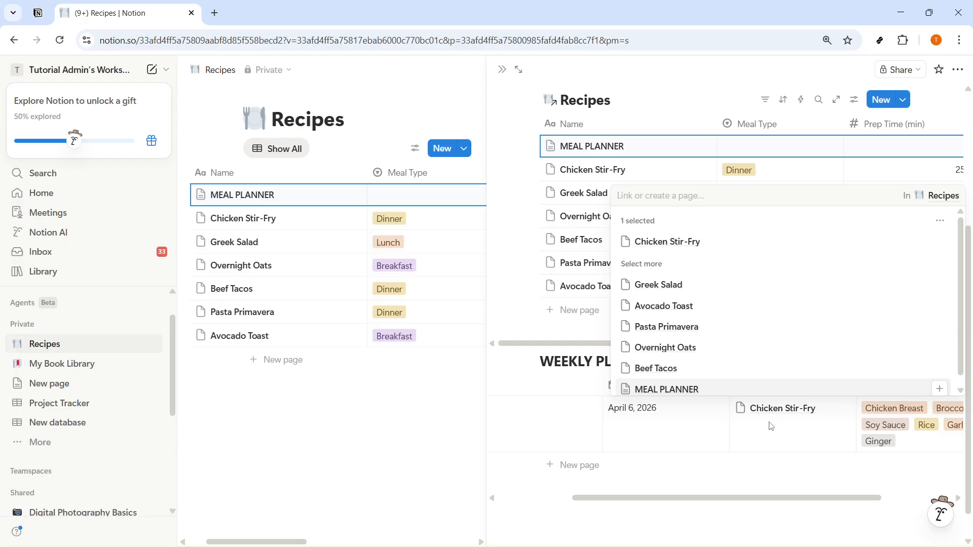
click(745, 496)
Step: Examine the MONDAY row across the WEEKLY PLAN table, checking its GROCERY ITEMS rollup against the linked recipe
scroll(792, 509, right, 3)
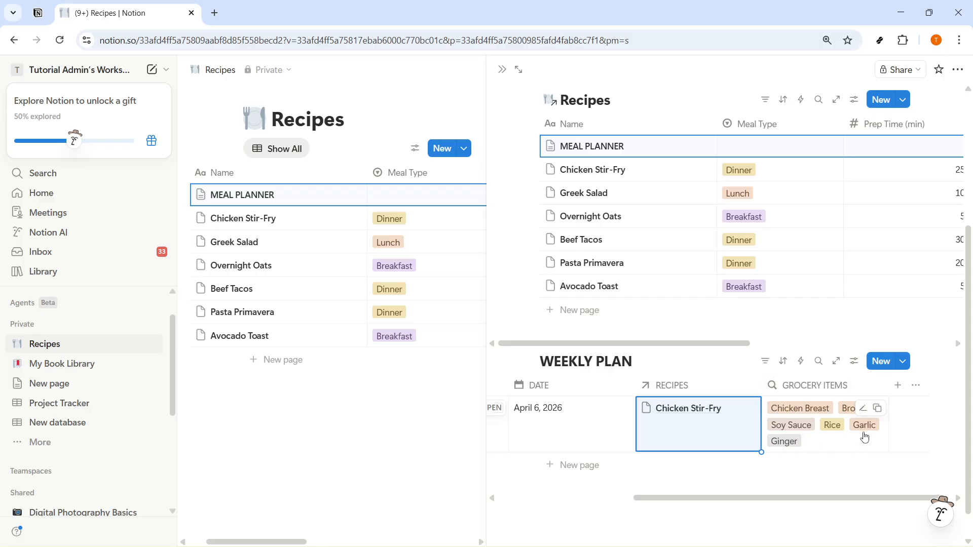
click(813, 387)
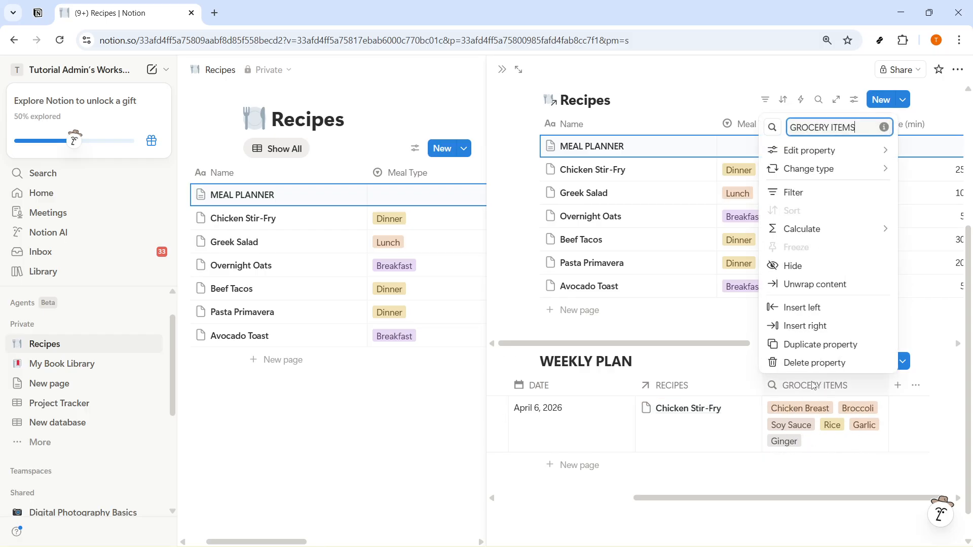
click(812, 387)
click(697, 386)
click(692, 387)
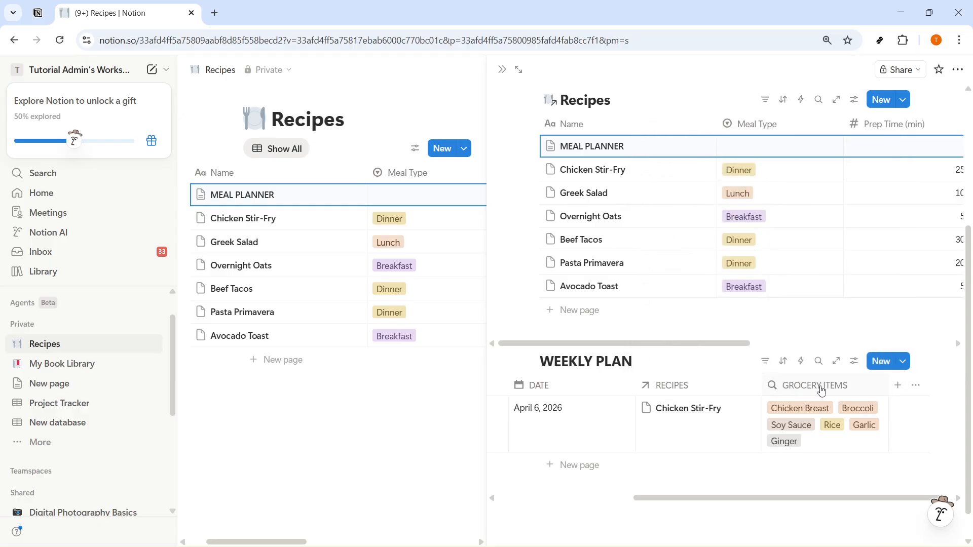
drag(804, 498, 663, 505)
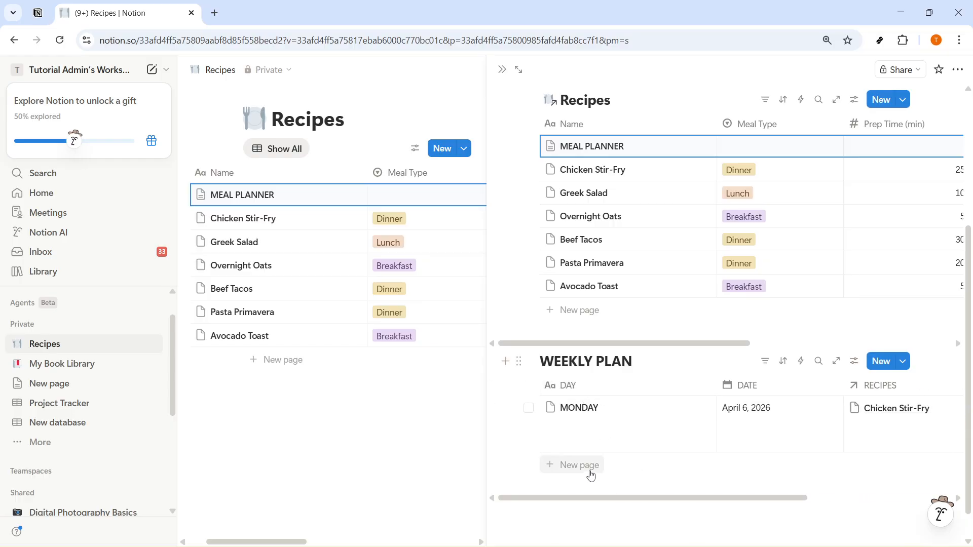
drag(598, 502, 734, 503)
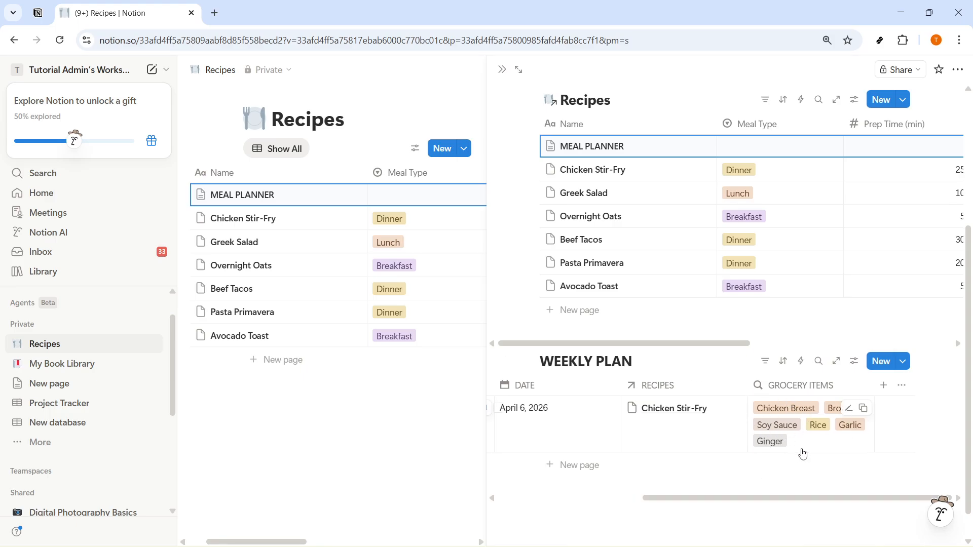
Step: Add a List view named GROCERY LIST to the WEEKLY PLAN database
scroll(650, 473, down, 1)
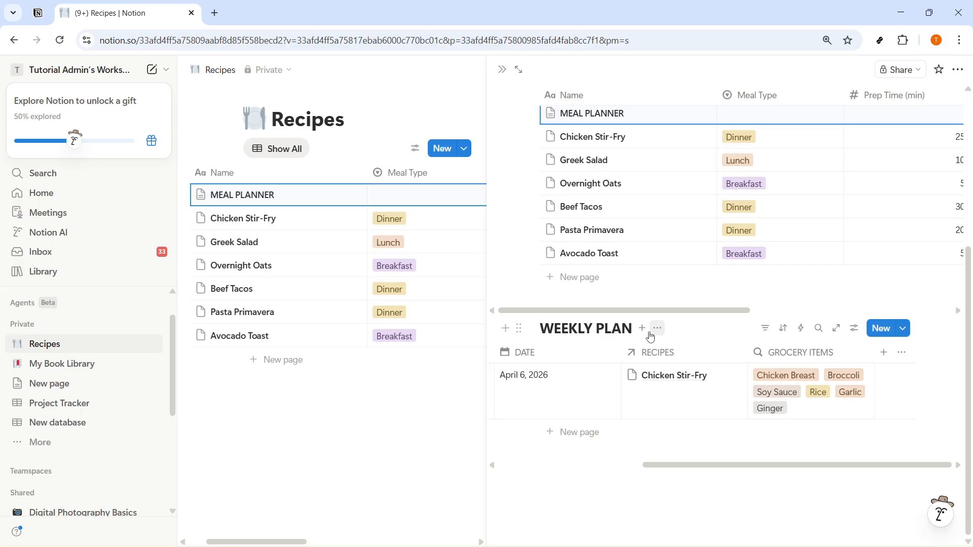
click(643, 329)
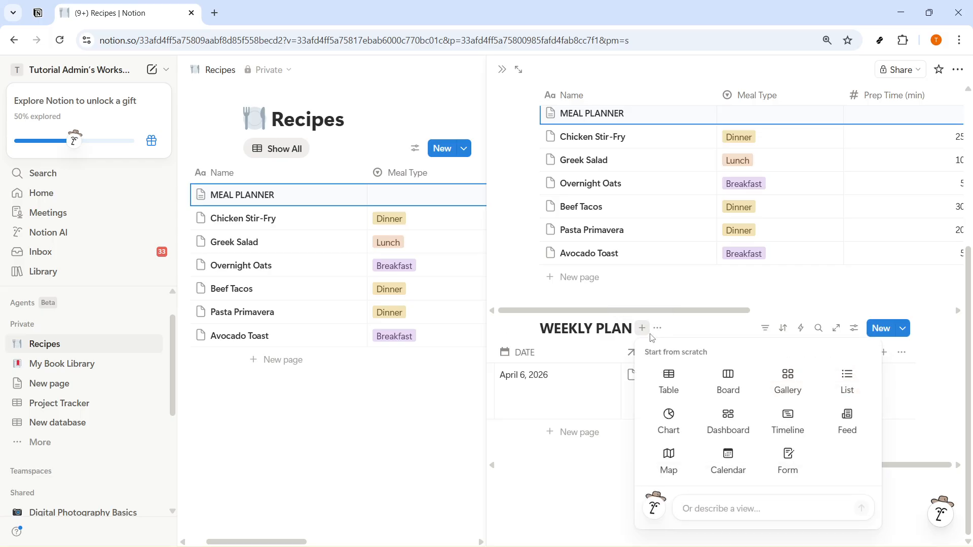
click(847, 383)
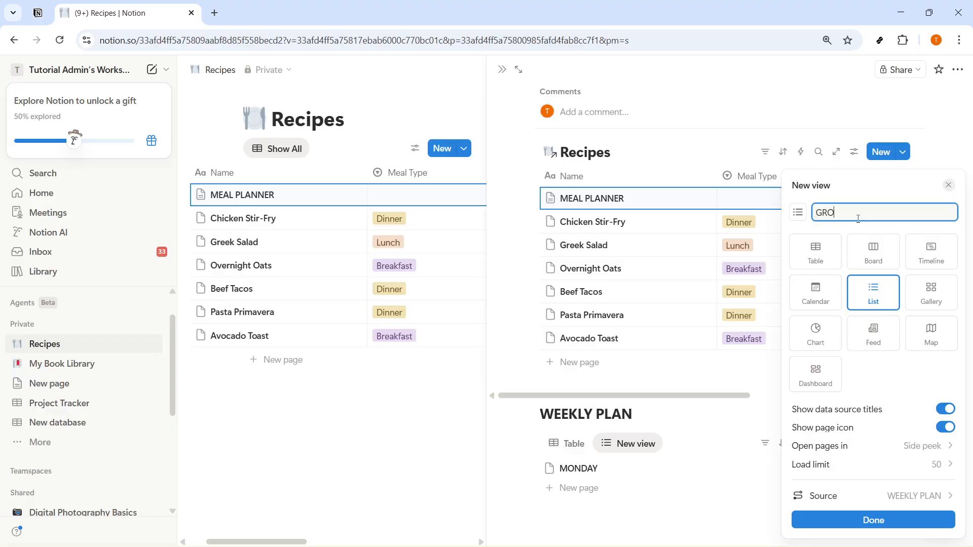
click(796, 524)
click(642, 452)
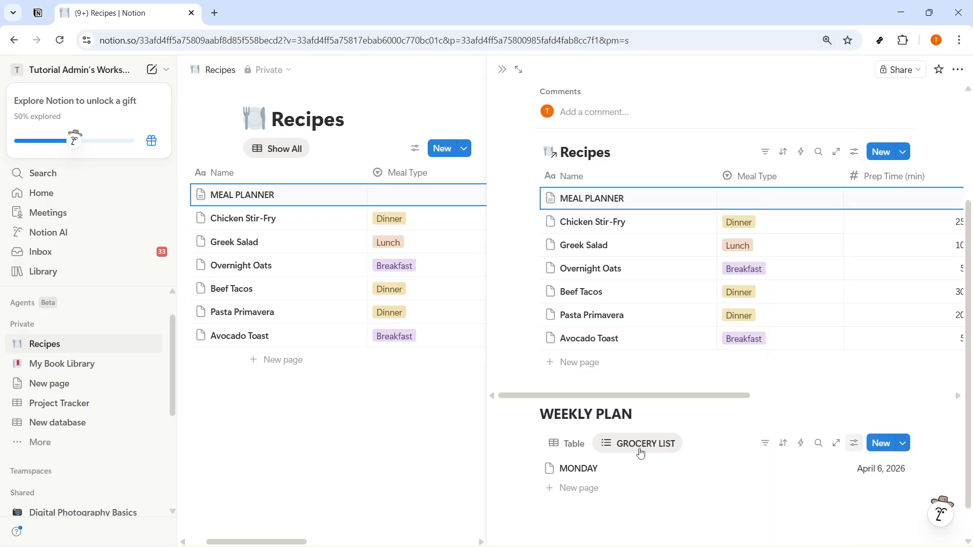
click(634, 448)
click(634, 449)
Step: Review the settings of the DATE, DAY, RECIPES and GROCERY ITEMS properties from the GROCERY LIST view
scroll(634, 449, down, 1)
scroll(635, 452, down, 1)
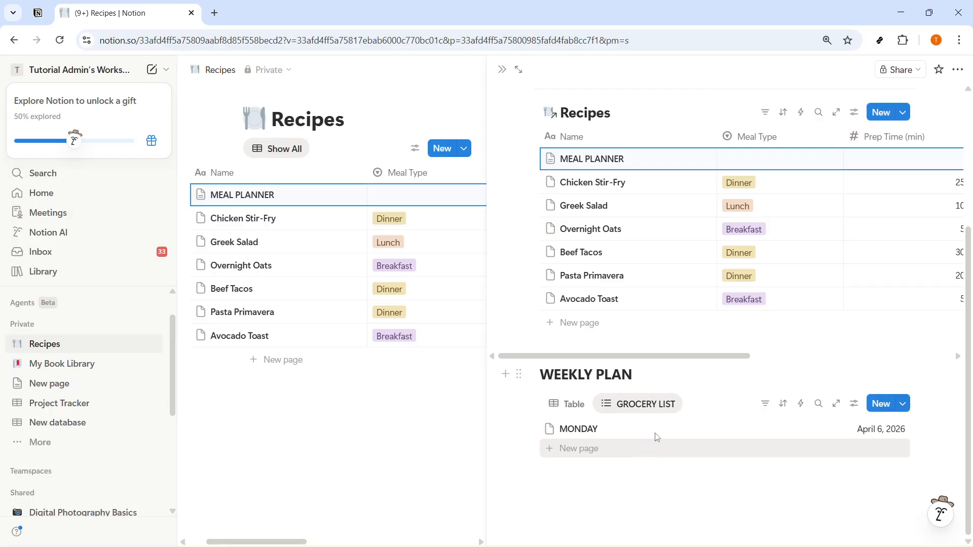
click(854, 403)
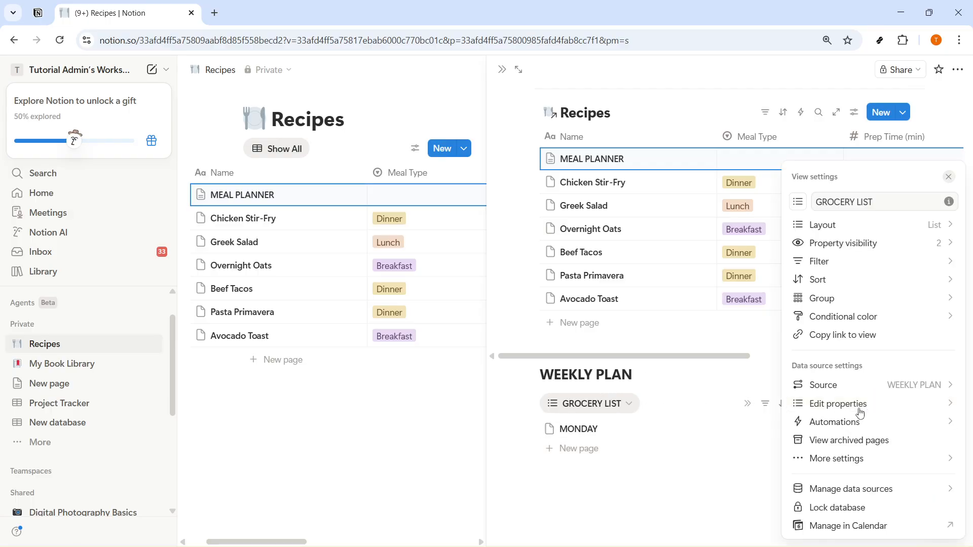
click(802, 403)
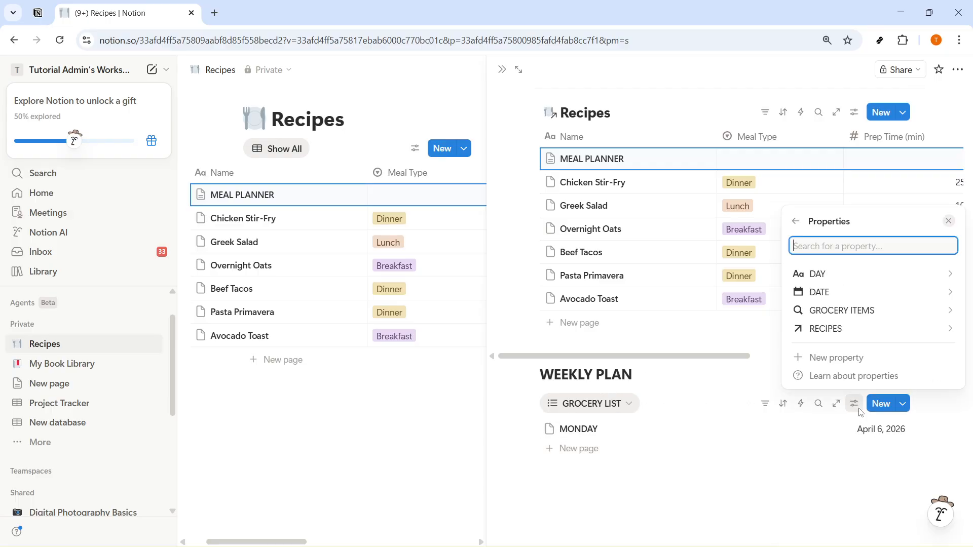
click(879, 293)
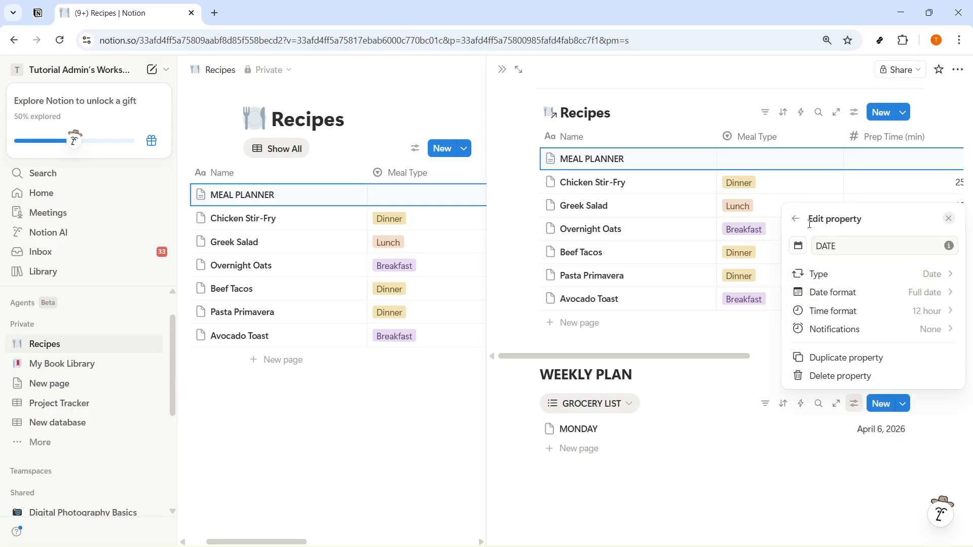
click(800, 222)
click(848, 273)
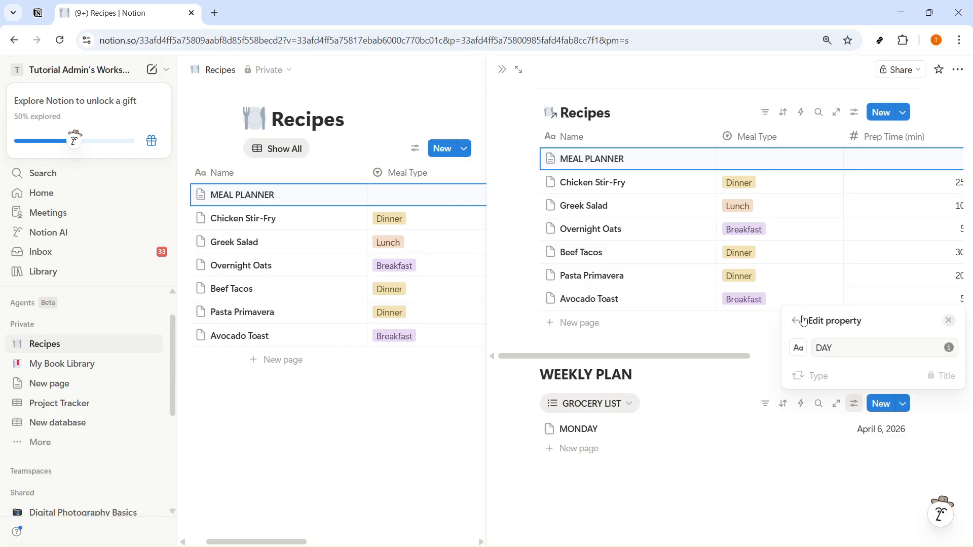
click(797, 320)
click(841, 329)
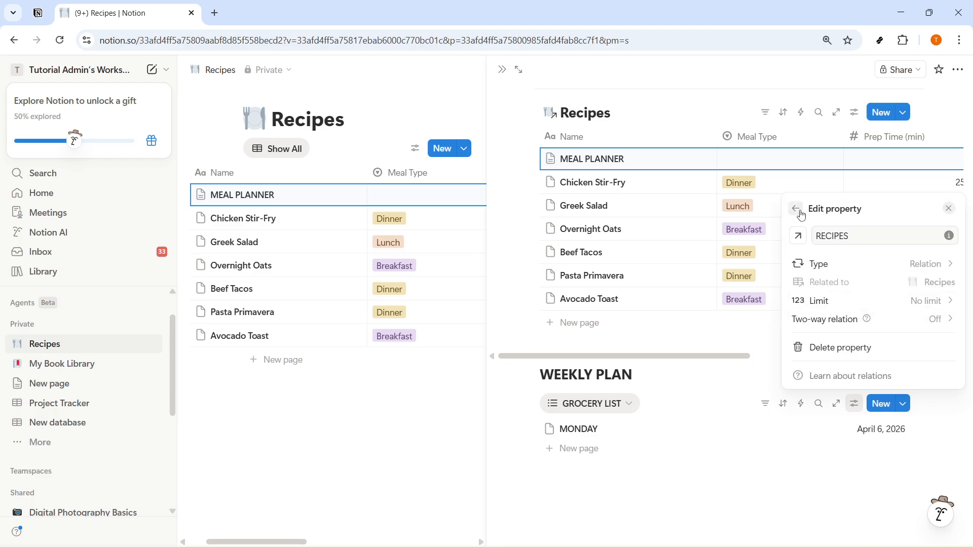
click(801, 215)
click(841, 310)
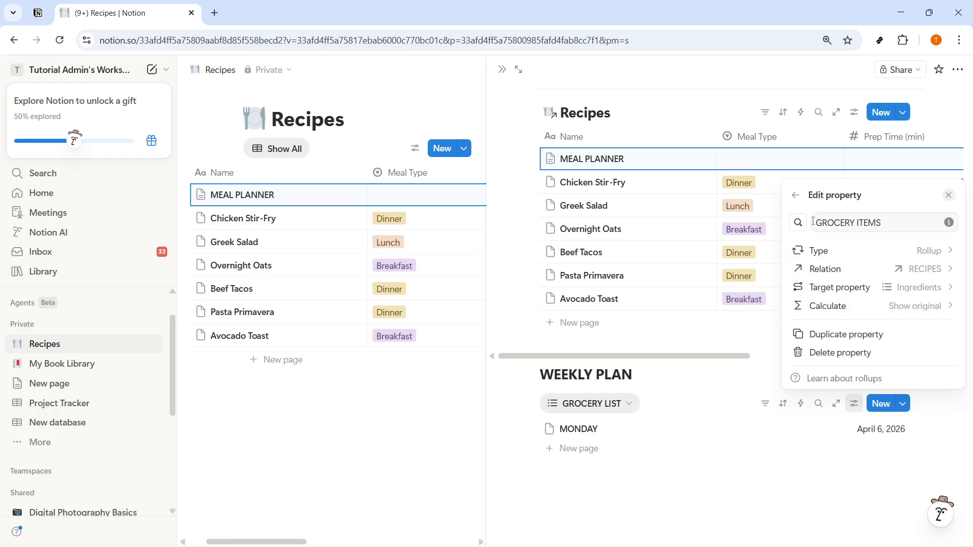
click(763, 474)
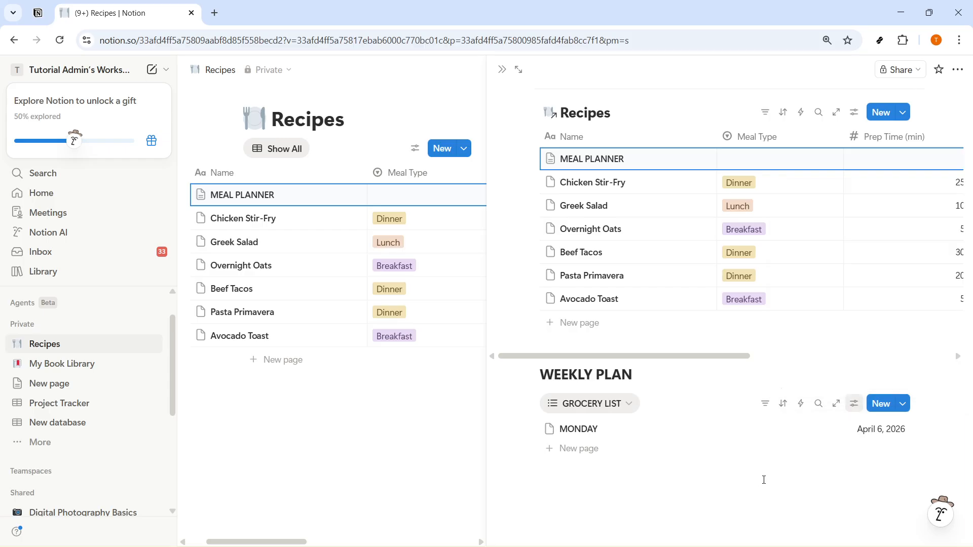
Step: Open the MONDAY page from the GROCERY LIST view to check its properties
click(543, 404)
key(Escape)
click(578, 428)
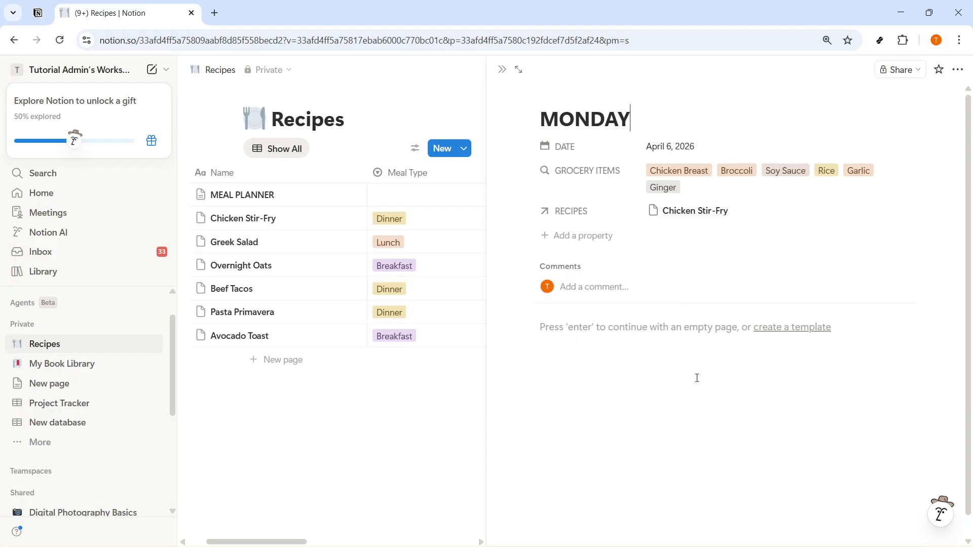
Step: Add a new entry named TUESDAY to the GROCERY LIST view of the WEEKLY PLAN database
click(518, 69)
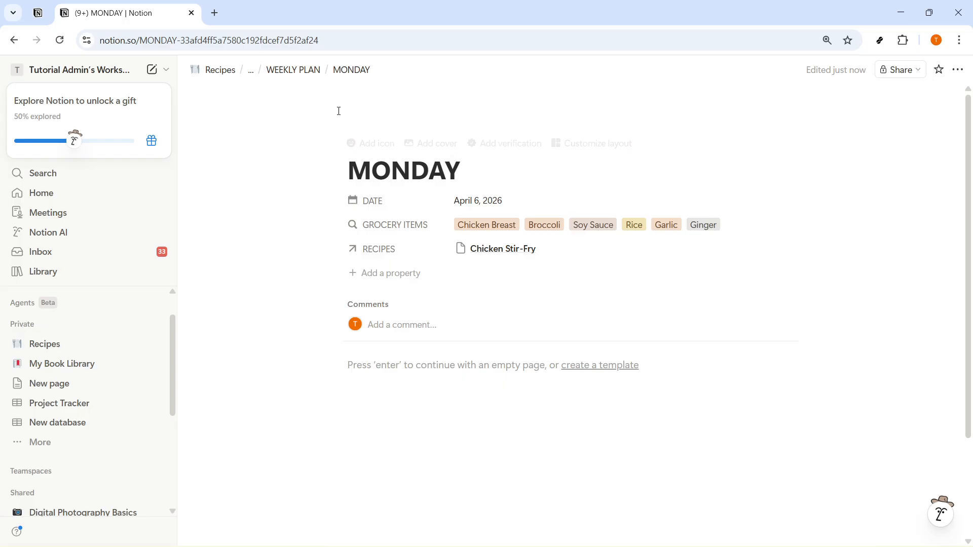
click(304, 71)
click(291, 196)
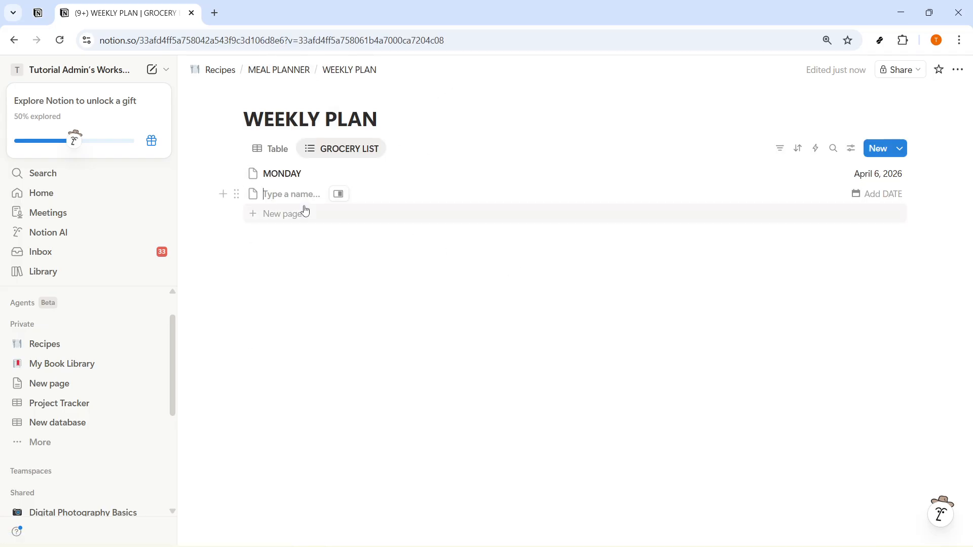
text(TUESDAY)
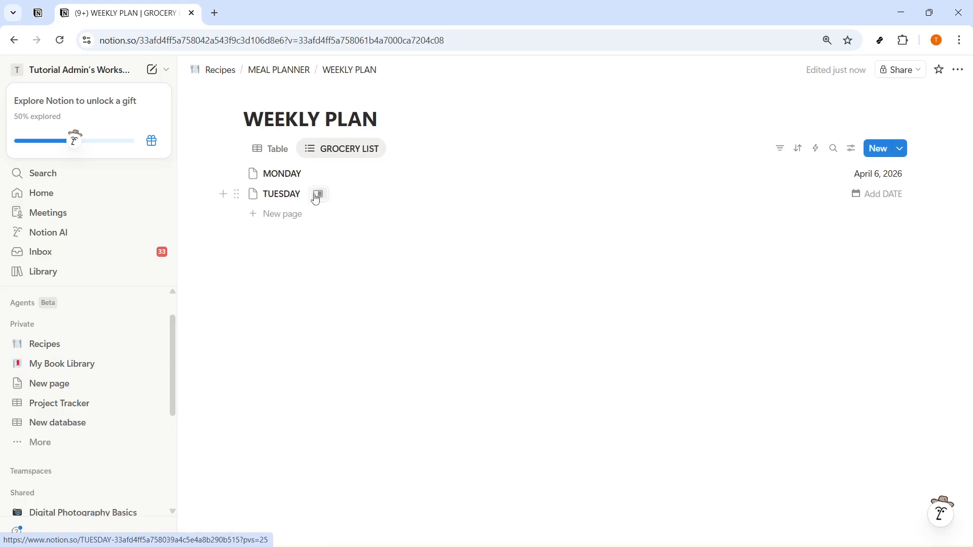
Step: In the WEEKLY PLAN table, set TUESDAY's date to April 7, 2026 and link the Greek Salad recipe
click(273, 148)
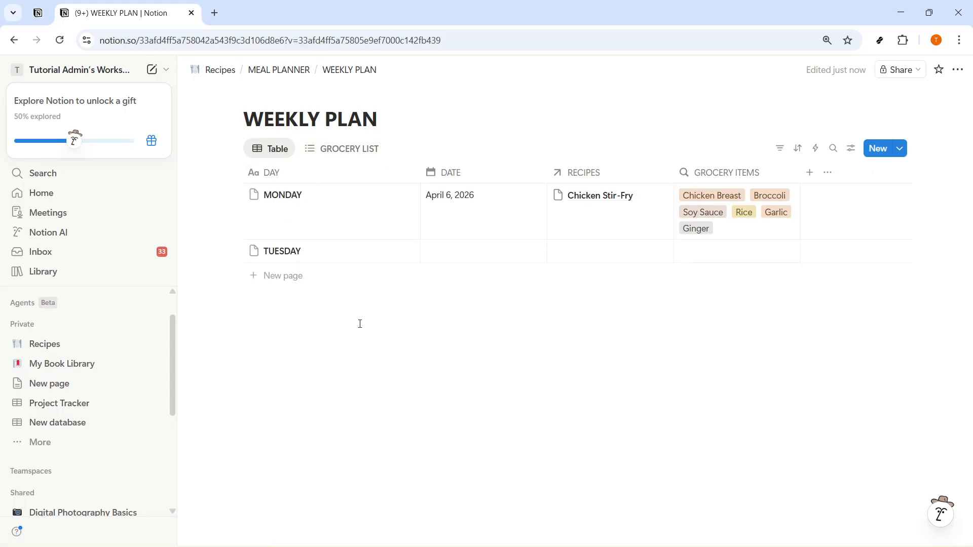
click(454, 256)
click(478, 322)
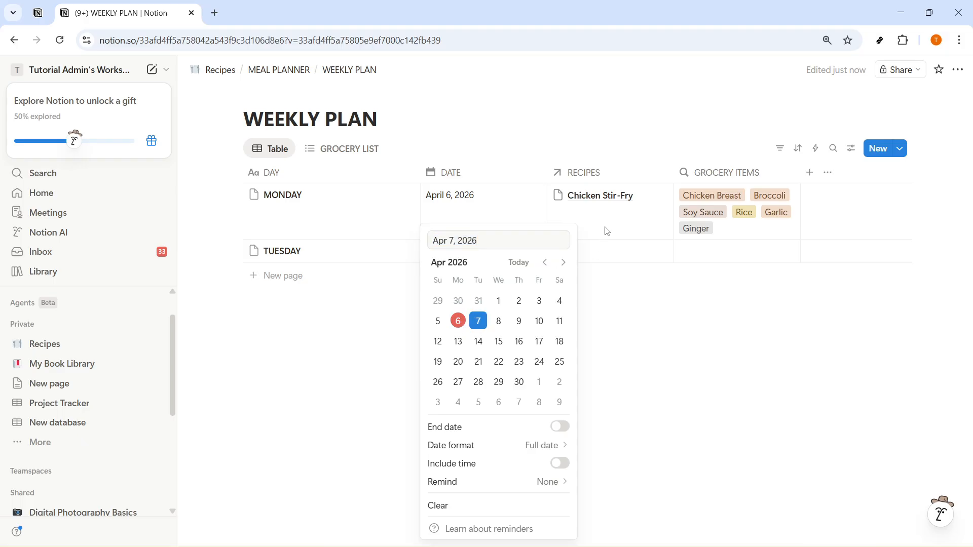
click(603, 257)
click(603, 255)
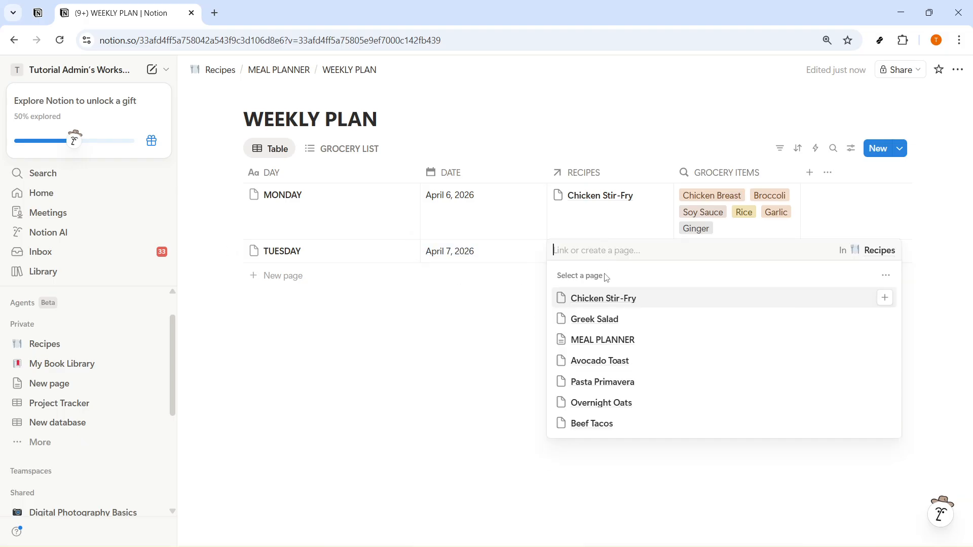
click(603, 320)
click(458, 357)
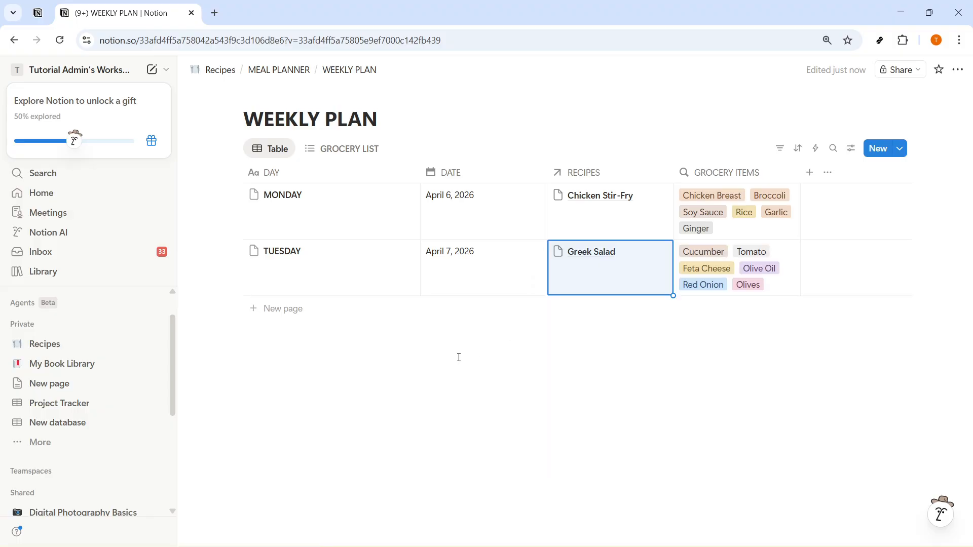
Step: Add a WEDNESDAY row to the WEEKLY PLAN table, dated April 8, 2026 and linked to the Avocado Toast recipe
click(284, 310)
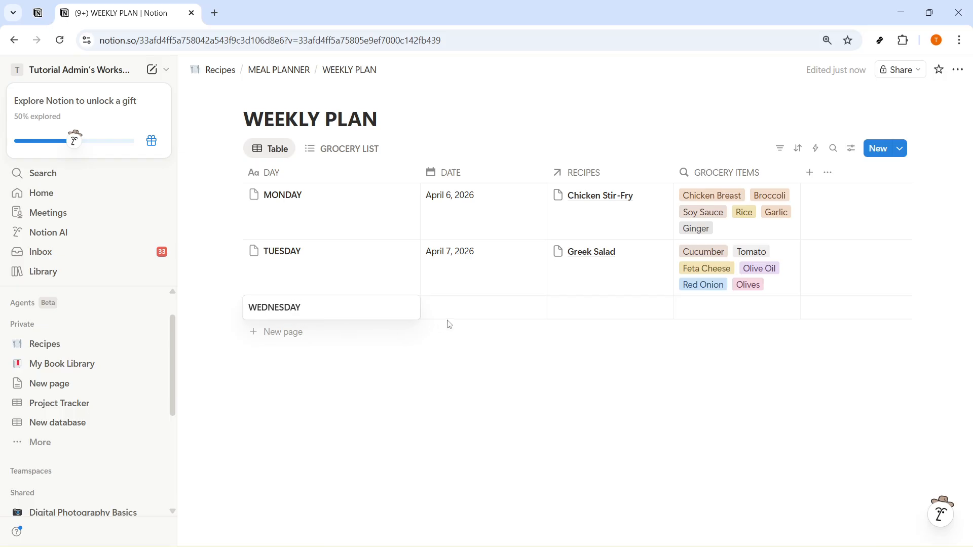
click(461, 312)
click(499, 321)
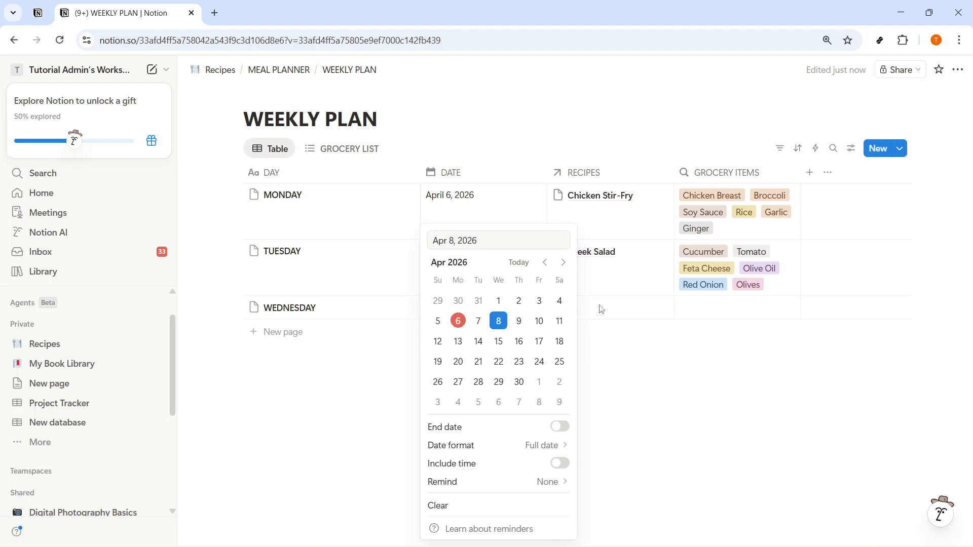
click(601, 309)
click(612, 315)
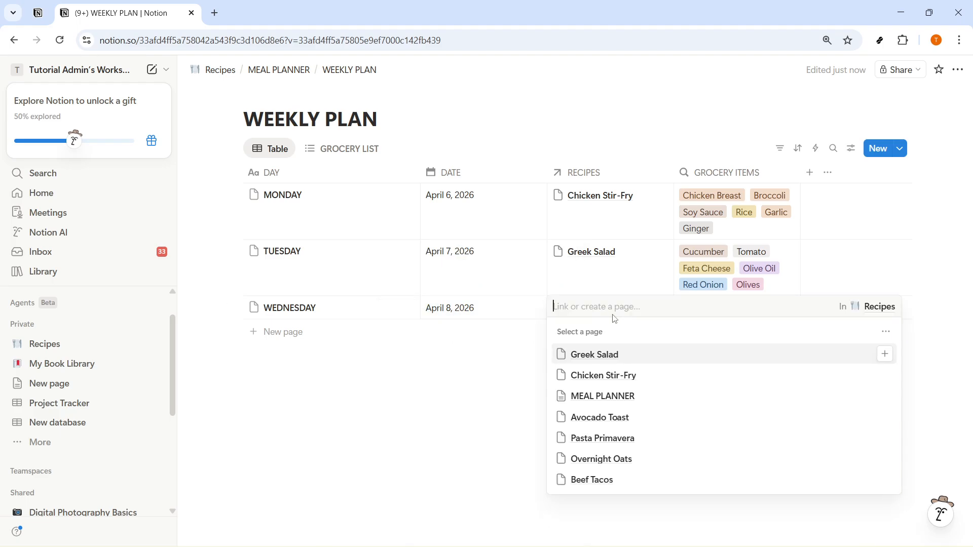
click(601, 420)
key(Escape)
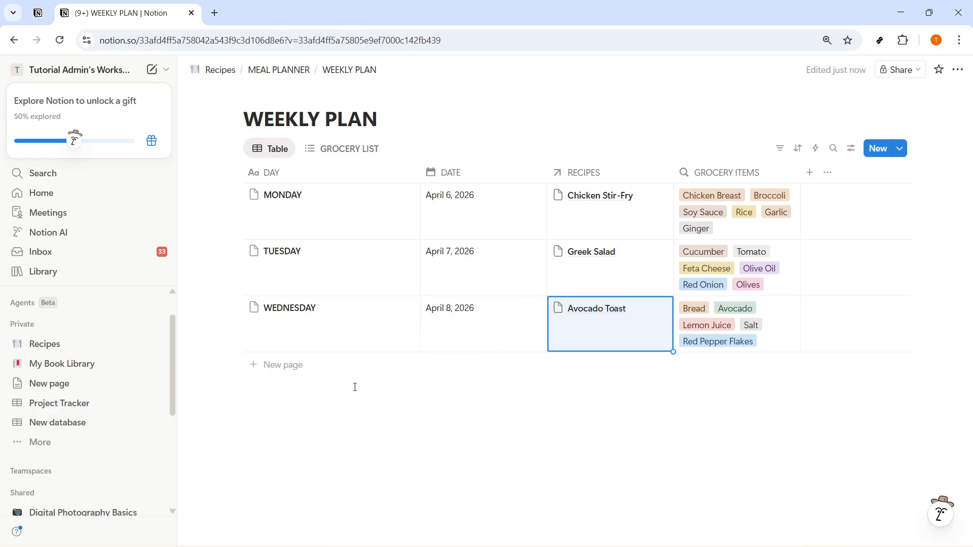
Step: Check the MONDAY page's grocery items from the GROCERY LIST view and close it again
click(349, 149)
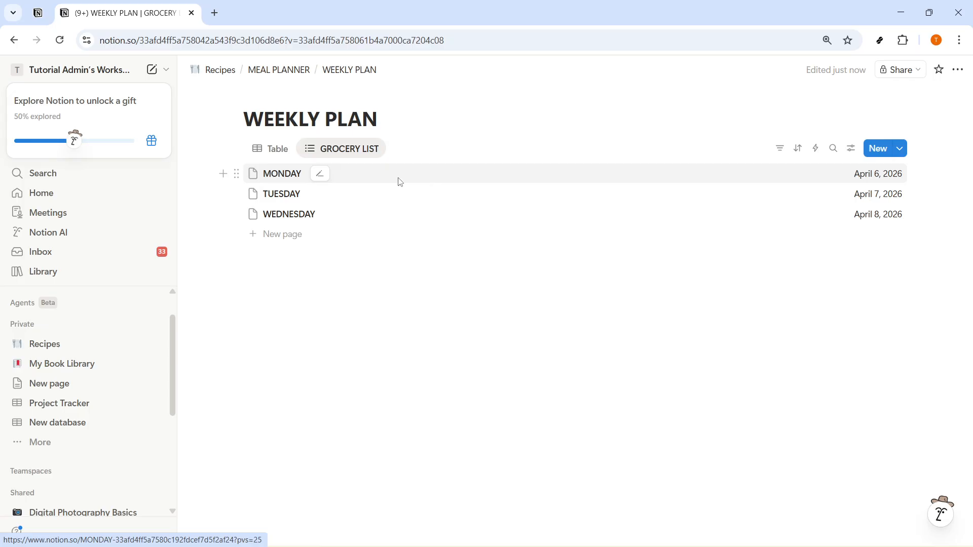
click(400, 181)
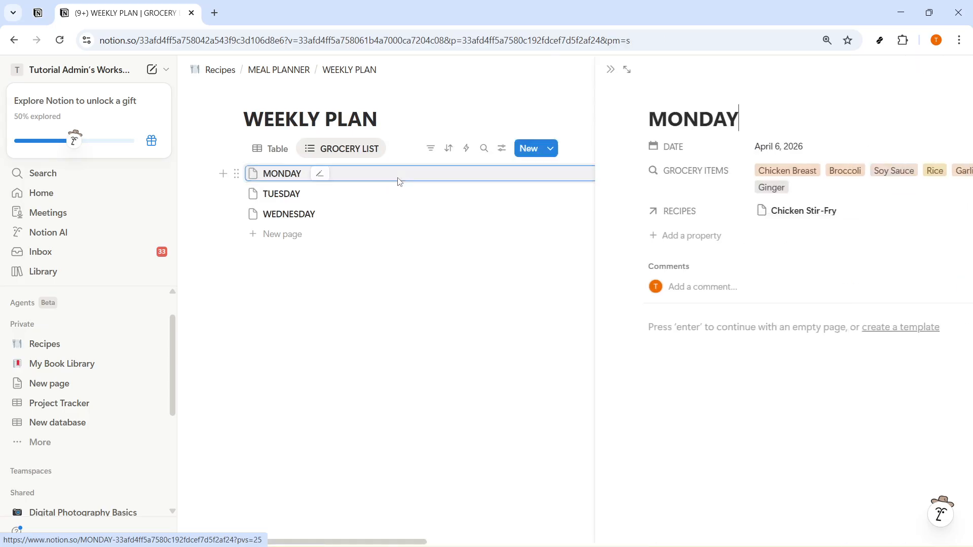
click(472, 312)
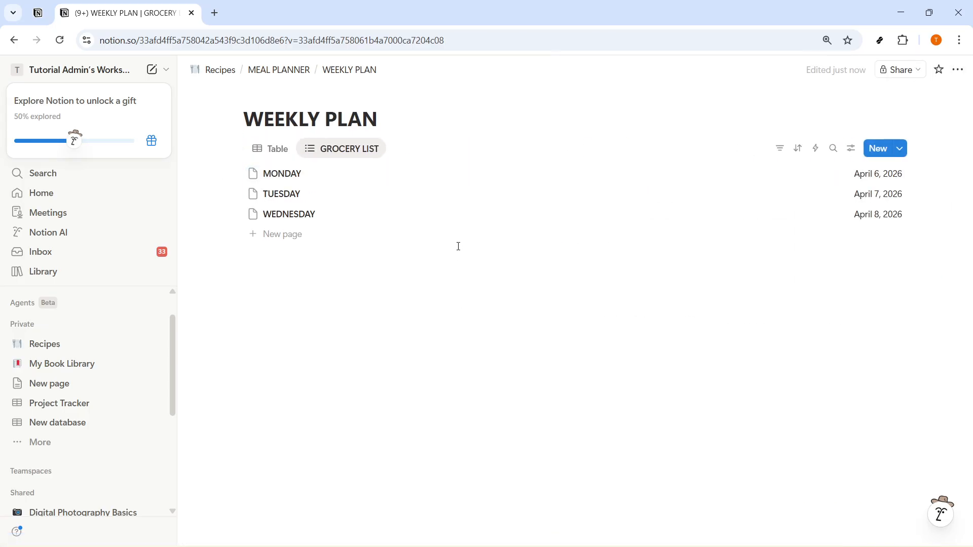
Step: Review the view settings and layout choices of the GROCERY LIST view, keeping the List layout
click(338, 151)
mouse_move(332, 195)
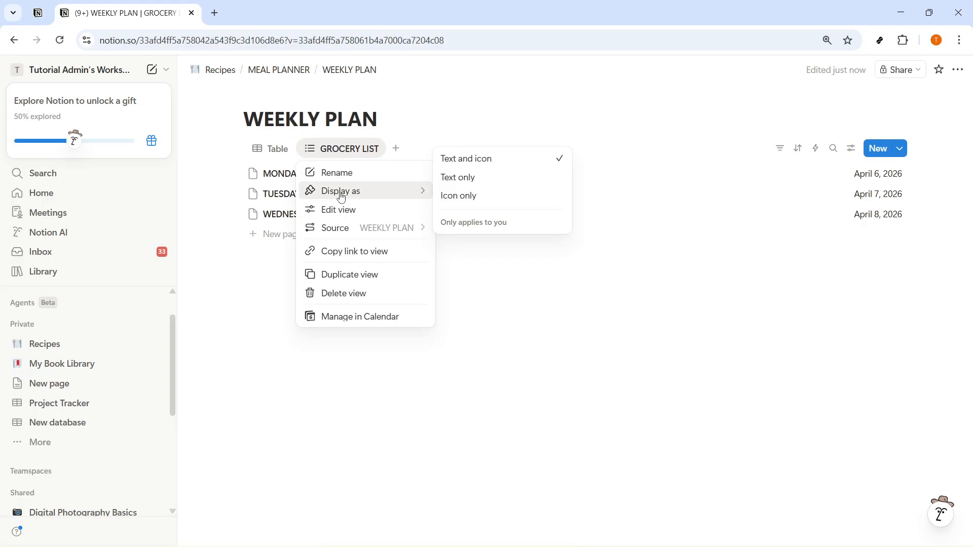
click(343, 209)
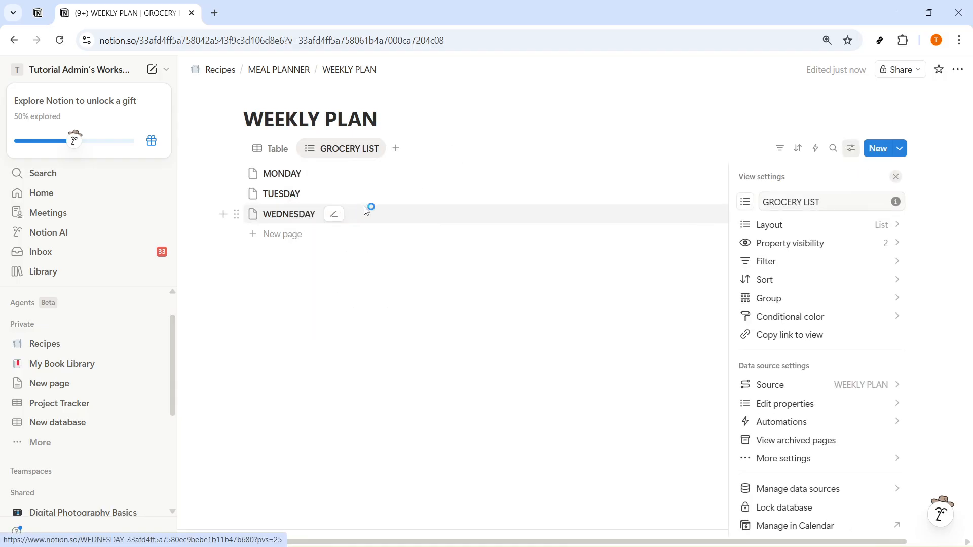
click(854, 224)
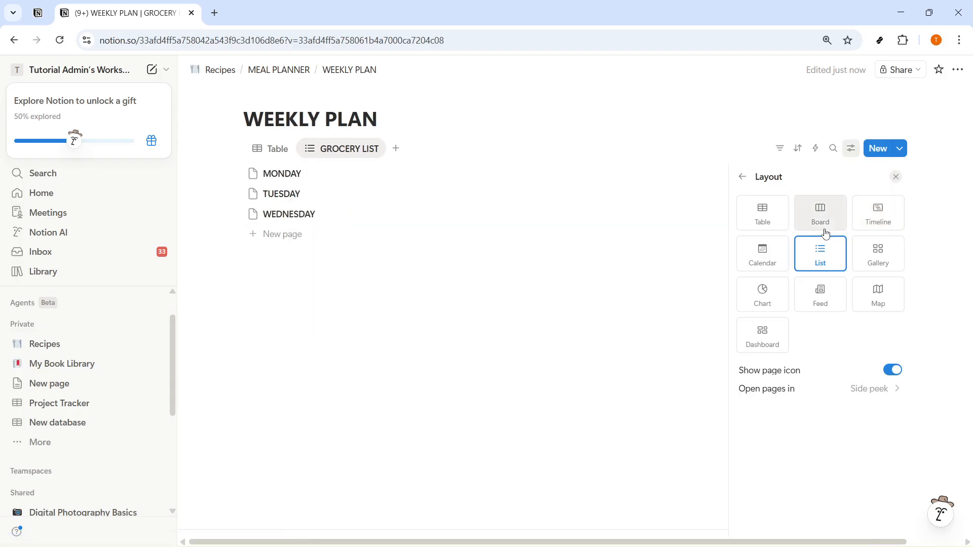
click(428, 349)
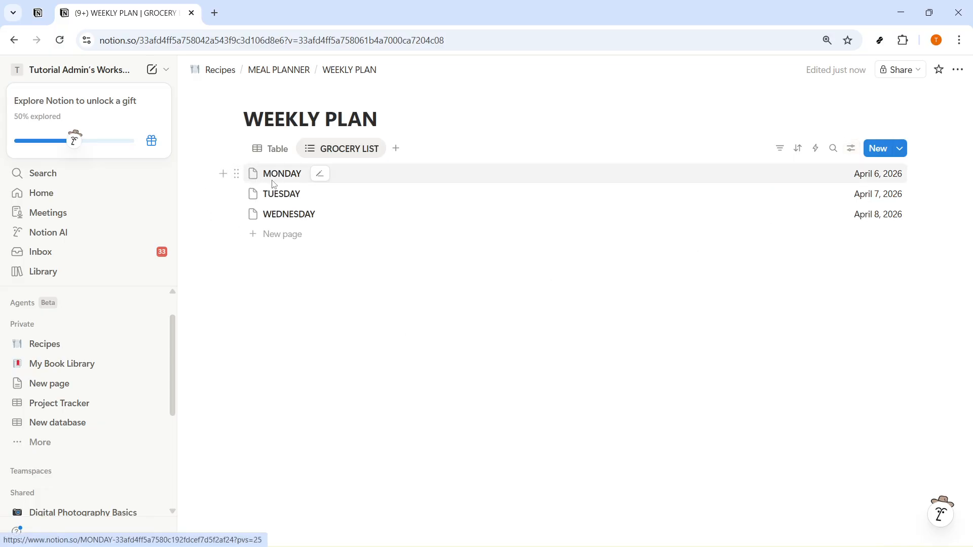
Step: Add a THURSDAY row to the WEEKLY PLAN table, dated April 9, 2026 and linked to the Pasta Primavera recipe
click(274, 148)
click(280, 365)
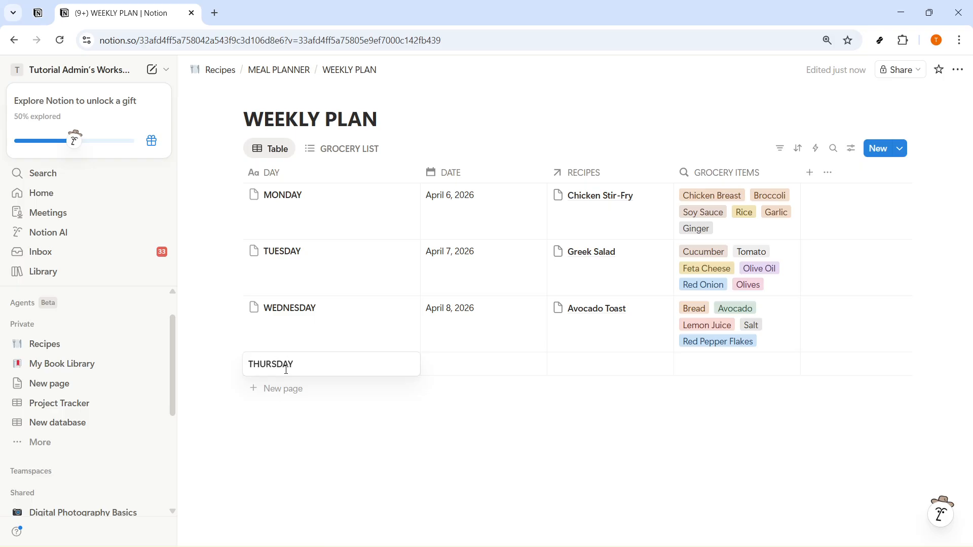
click(467, 364)
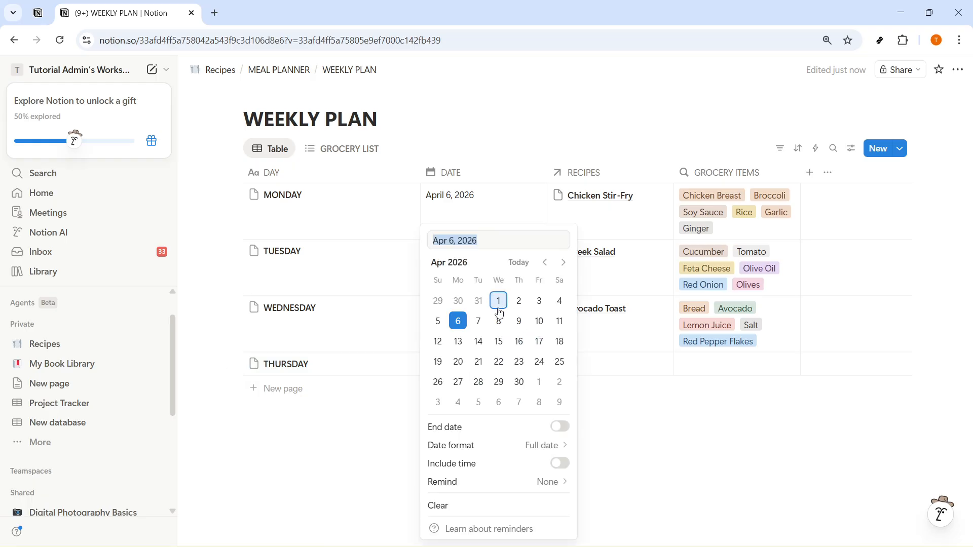
click(519, 321)
key(Escape)
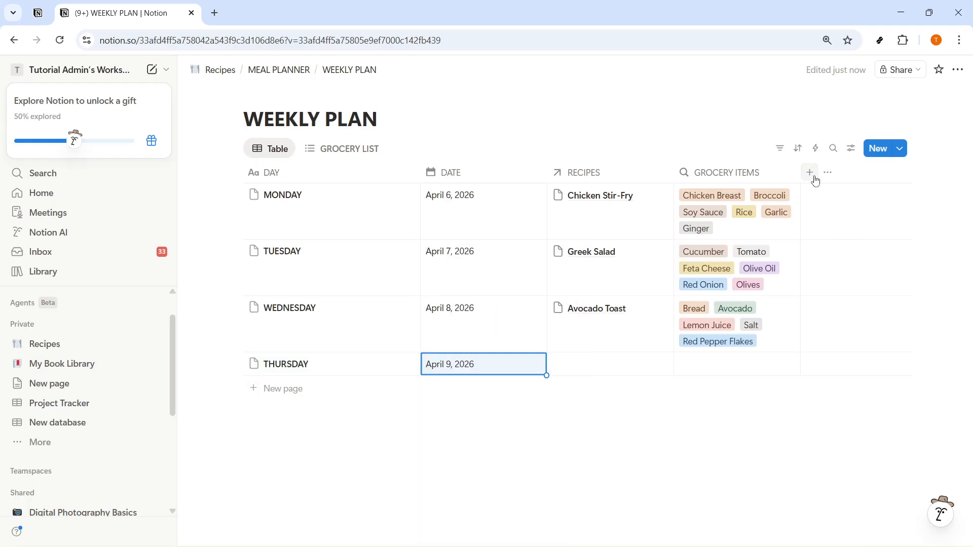
click(810, 174)
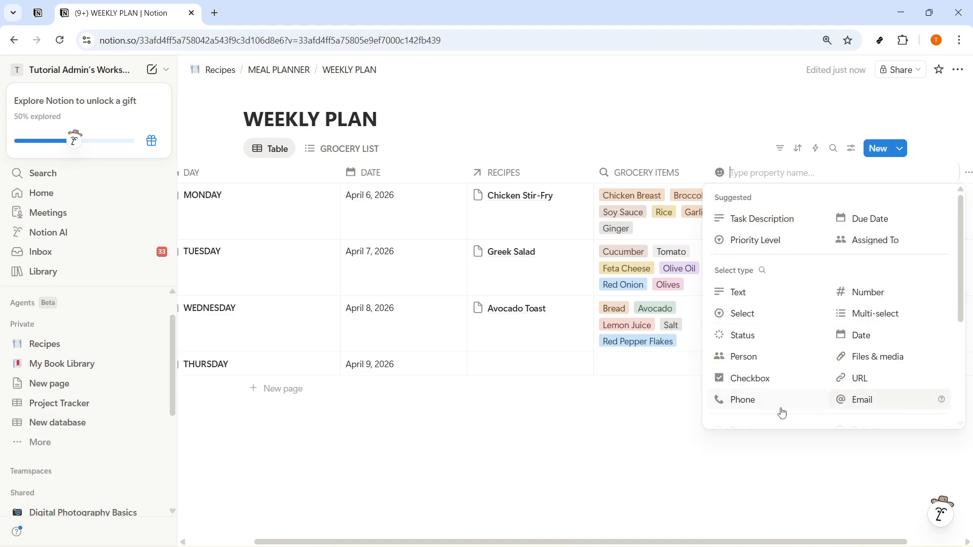
click(594, 460)
click(604, 370)
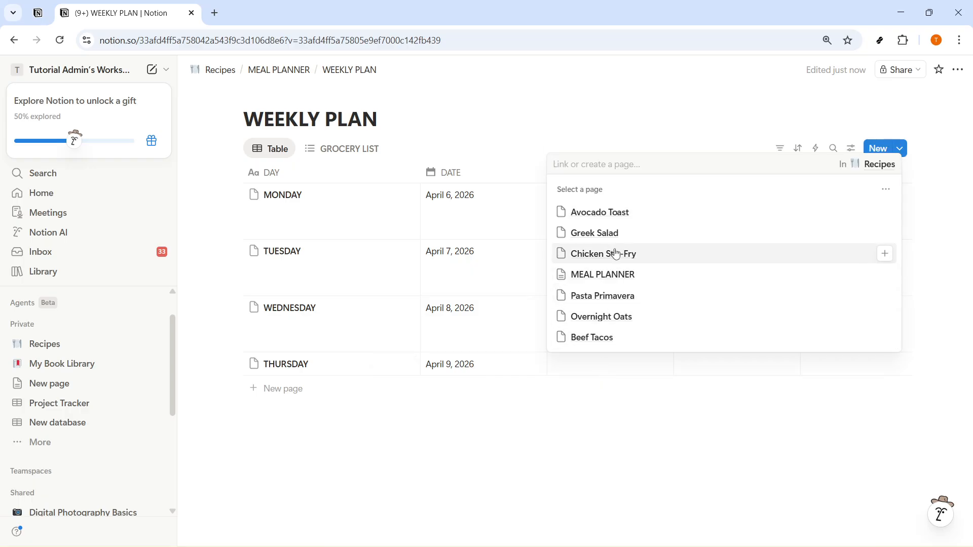
click(615, 295)
key(Escape)
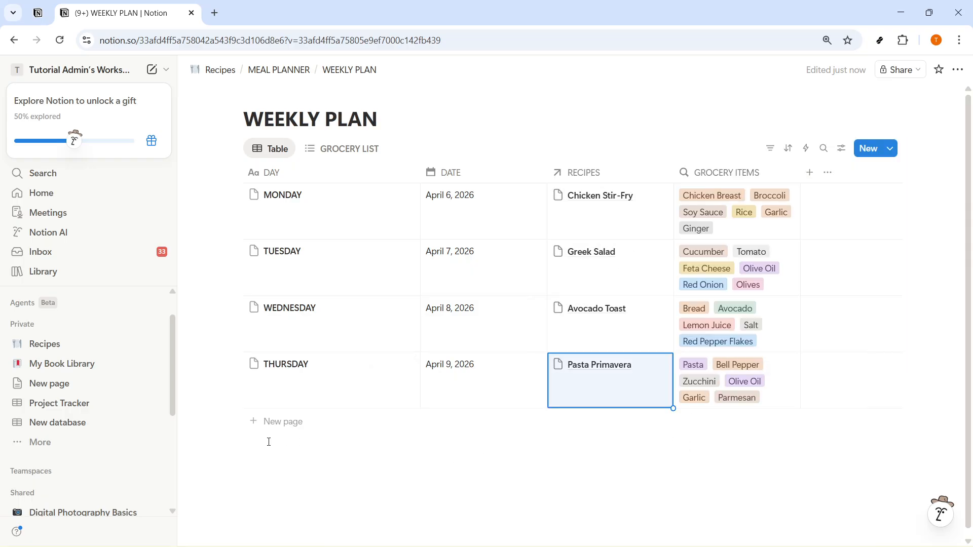
Step: Add a FRIDAY row to the WEEKLY PLAN table, dated April 10, 2026 and linked to the Overnight Oats recipe
click(264, 422)
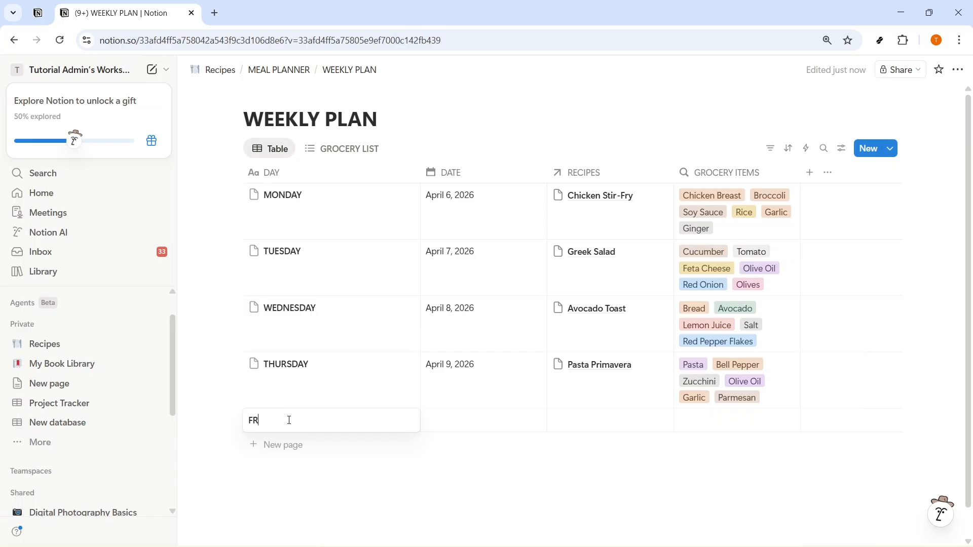
click(471, 424)
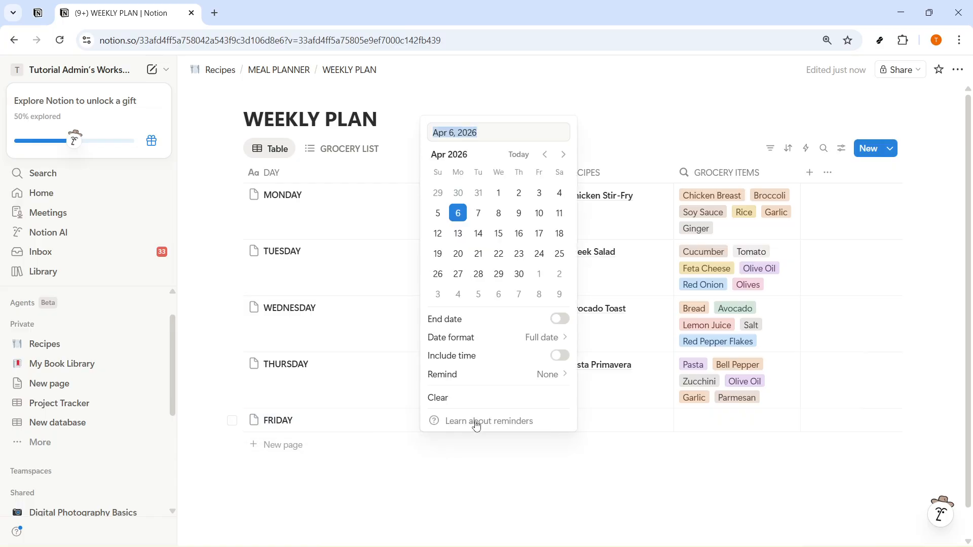
click(539, 213)
click(611, 428)
click(608, 424)
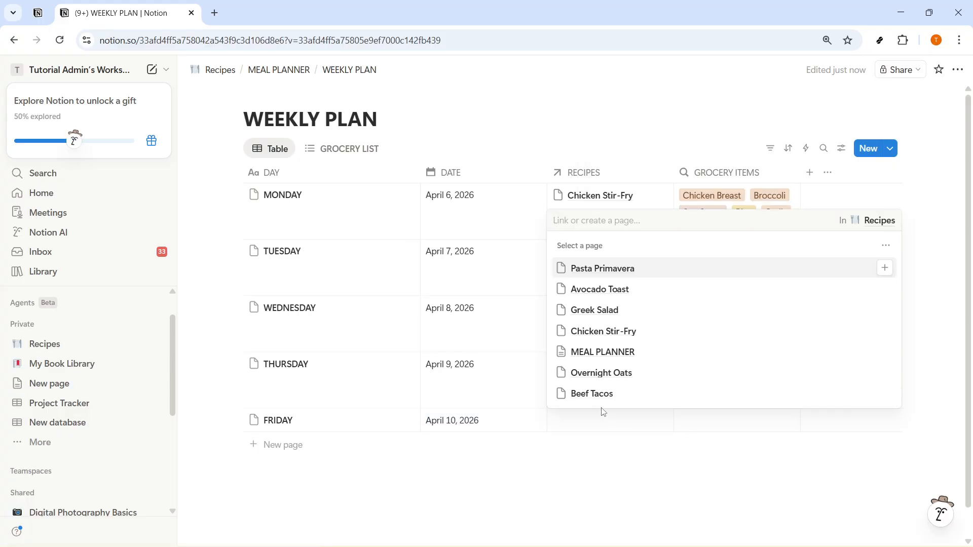
click(624, 373)
key(Escape)
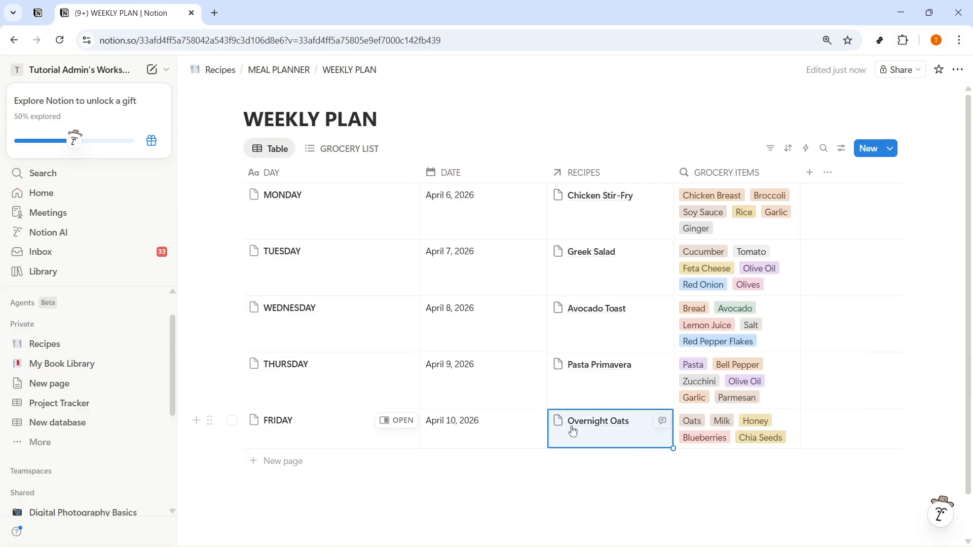
click(706, 487)
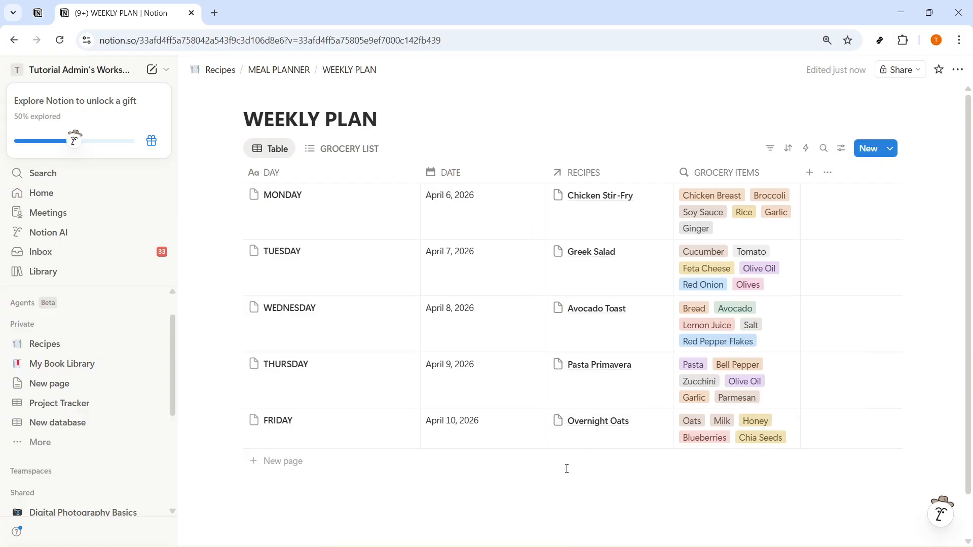
Step: Look over the DATE property's options in the table, and check the MONDAY page from the GROCERY LIST view
click(463, 175)
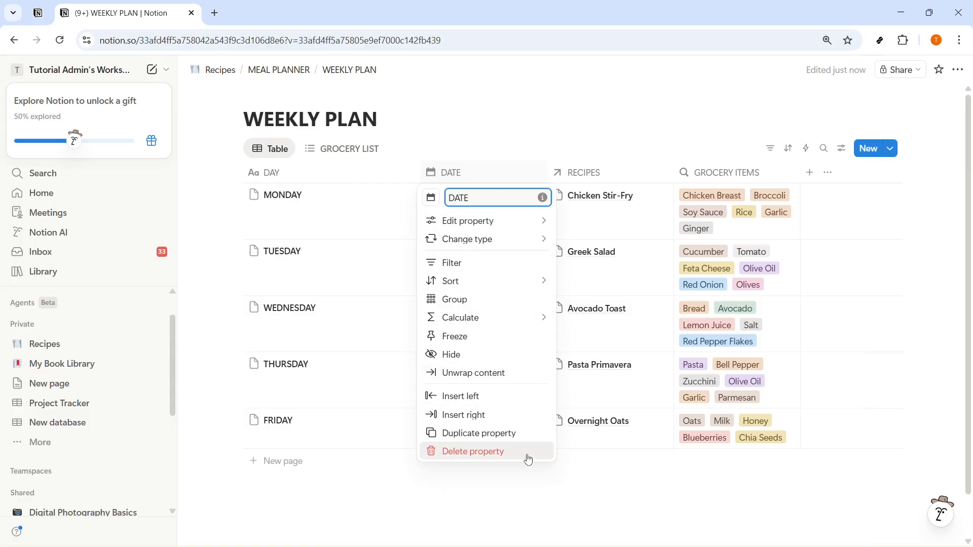
click(542, 486)
click(330, 148)
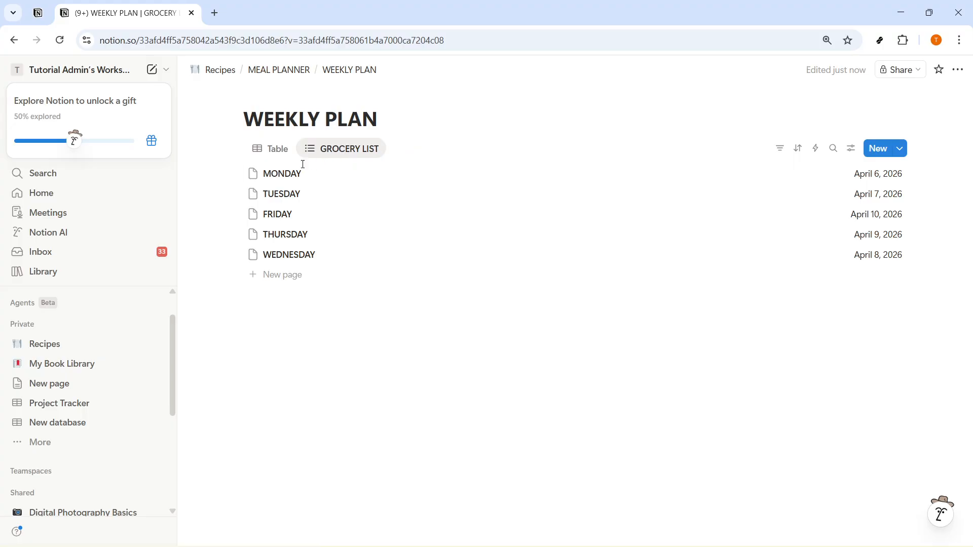
click(293, 174)
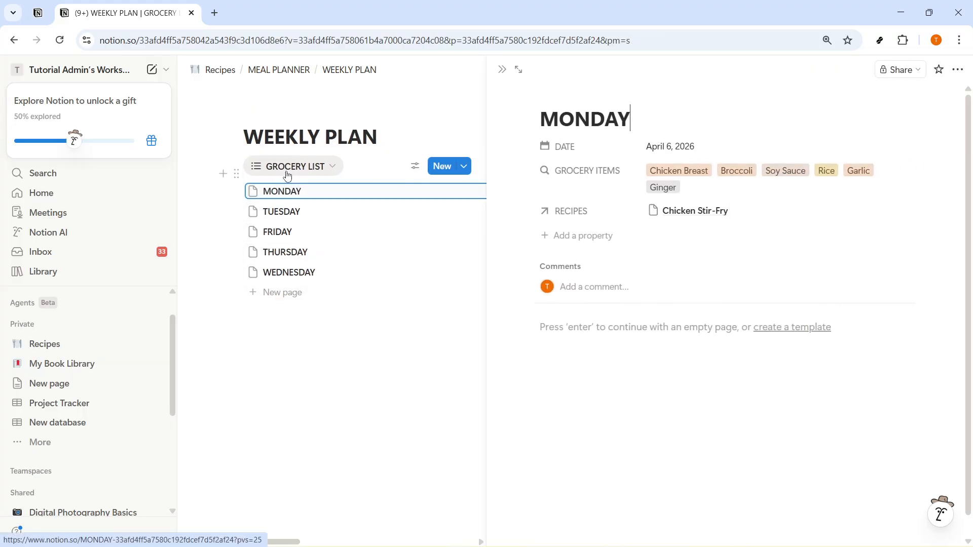
click(348, 323)
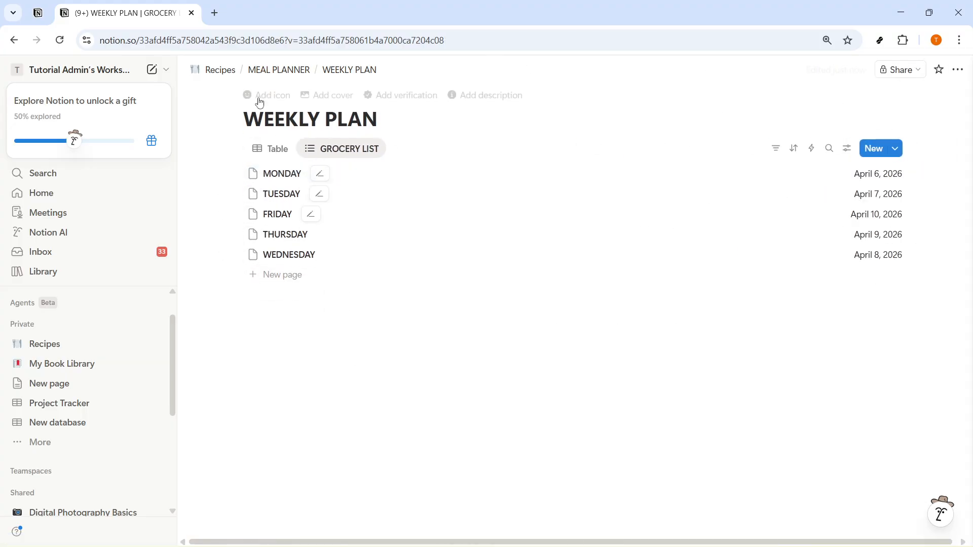
Step: Return to the Recipes database and select the MEAL PLANNER row
click(212, 70)
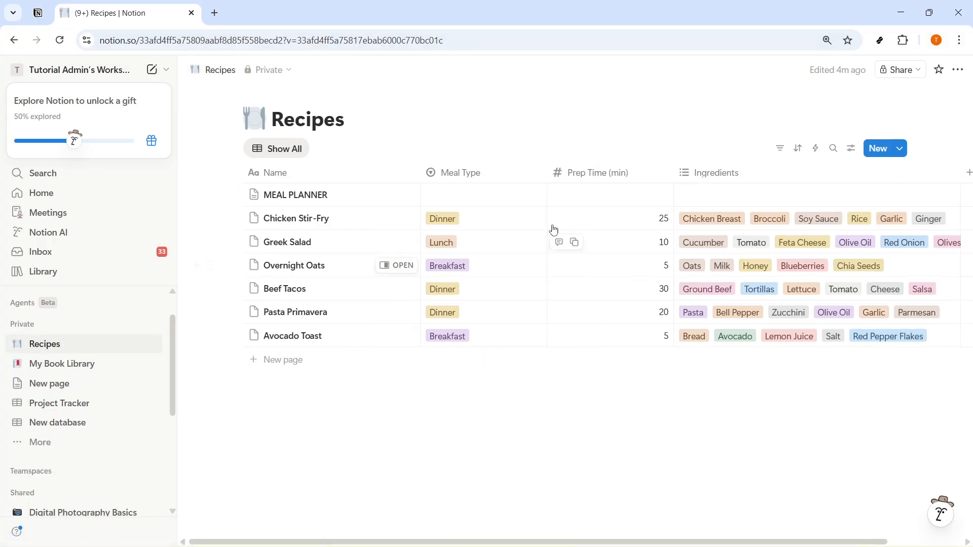
drag(300, 195, 293, 347)
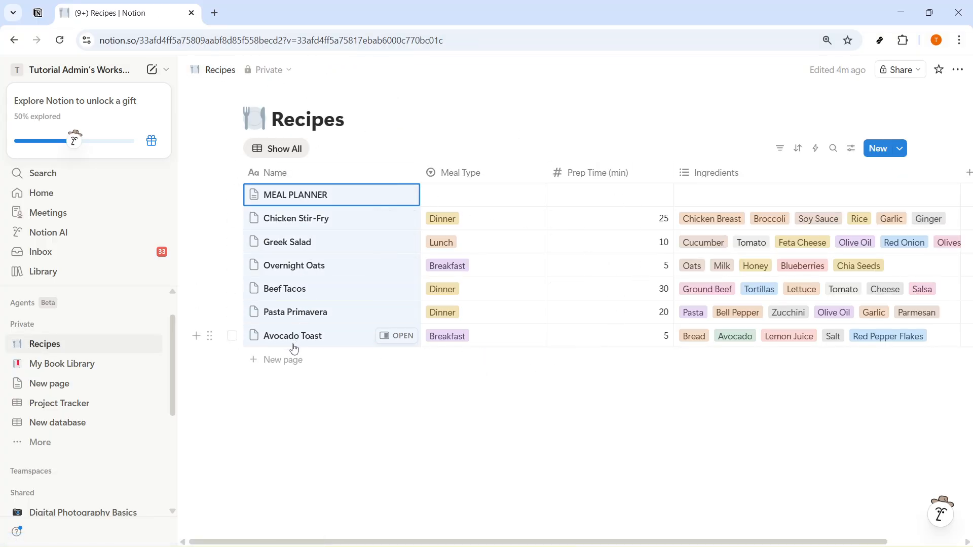
click(233, 196)
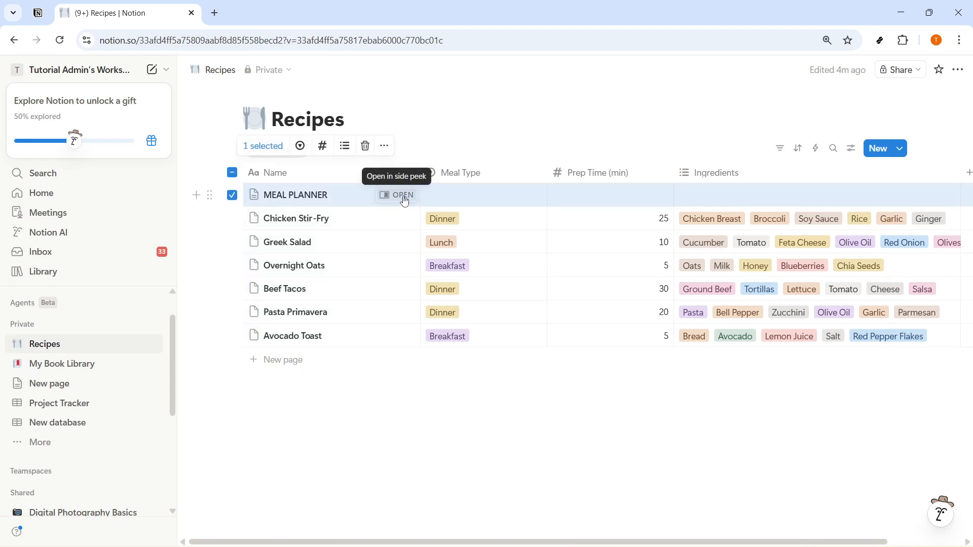